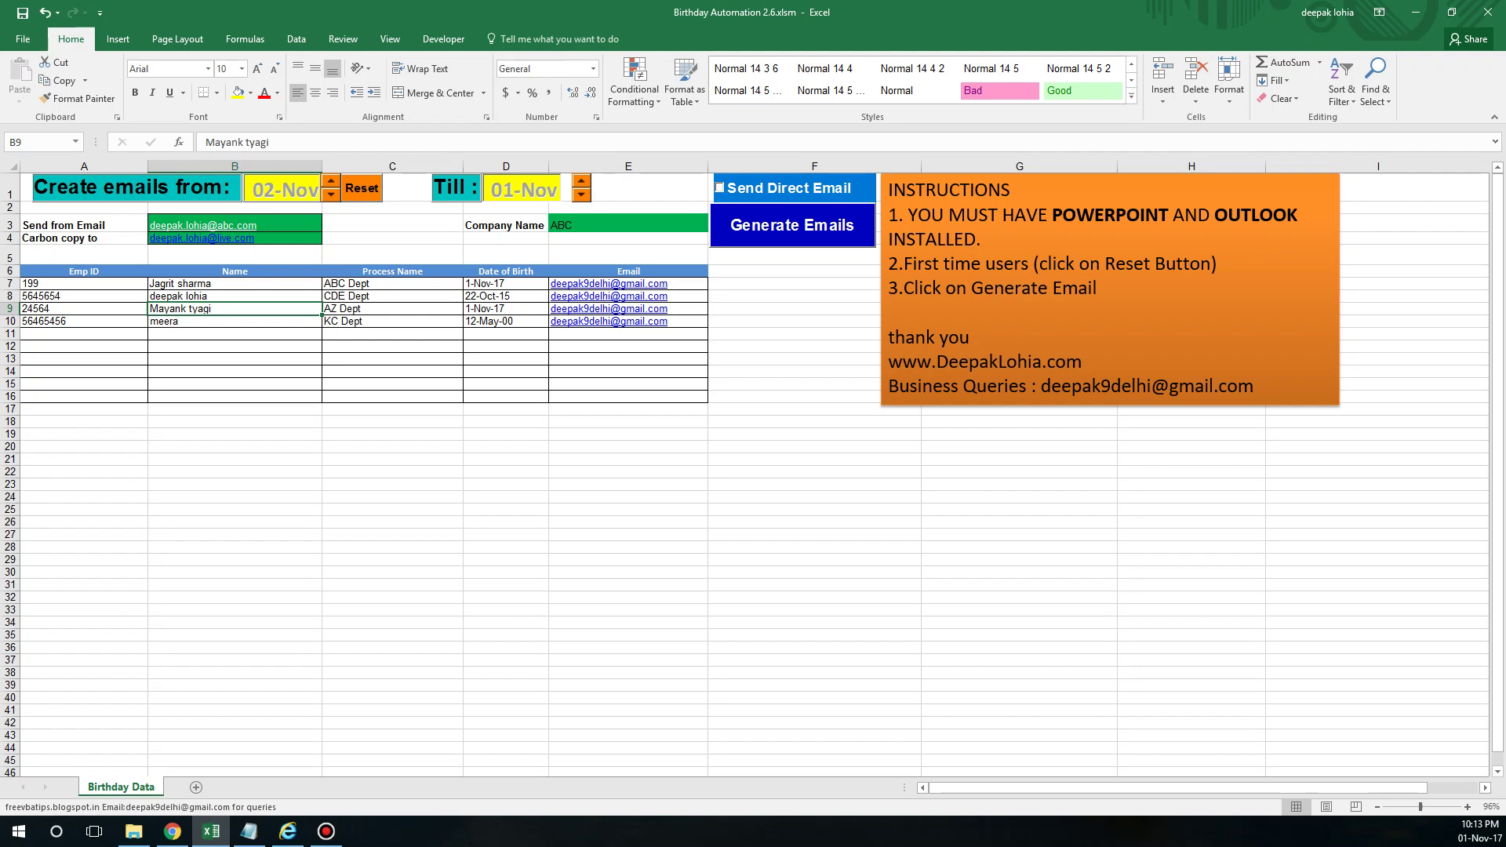
- Highlight the words POWERPOINT and OUTLOOK in the instructions box to point out the required programs
{"action": "double_click", "coordinate": [1109, 215]}
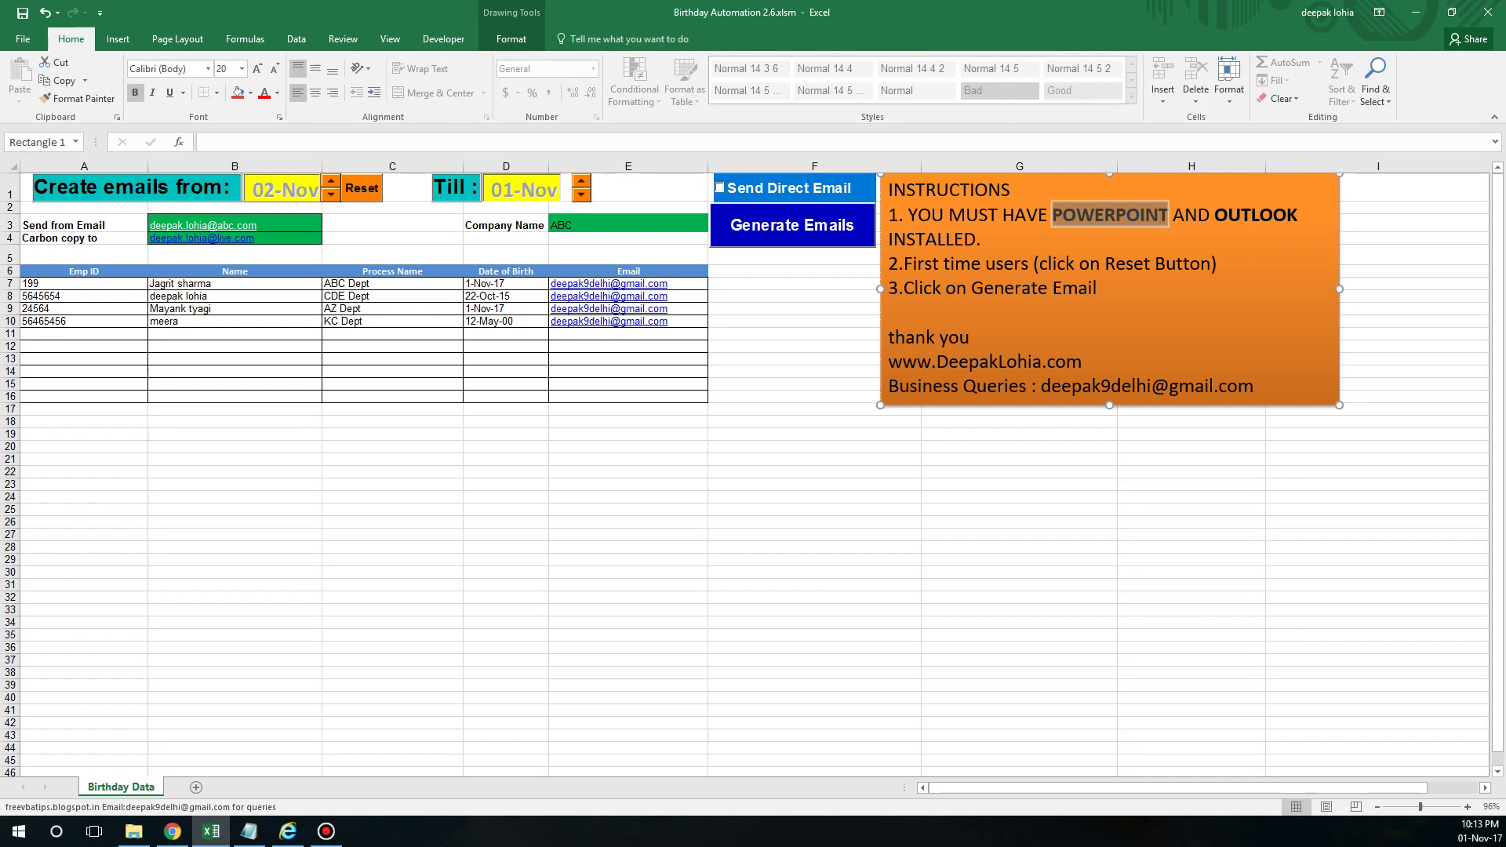
{"action": "key", "text": "ctrl+b"}
{"action": "double_click", "coordinate": [1255, 214]}
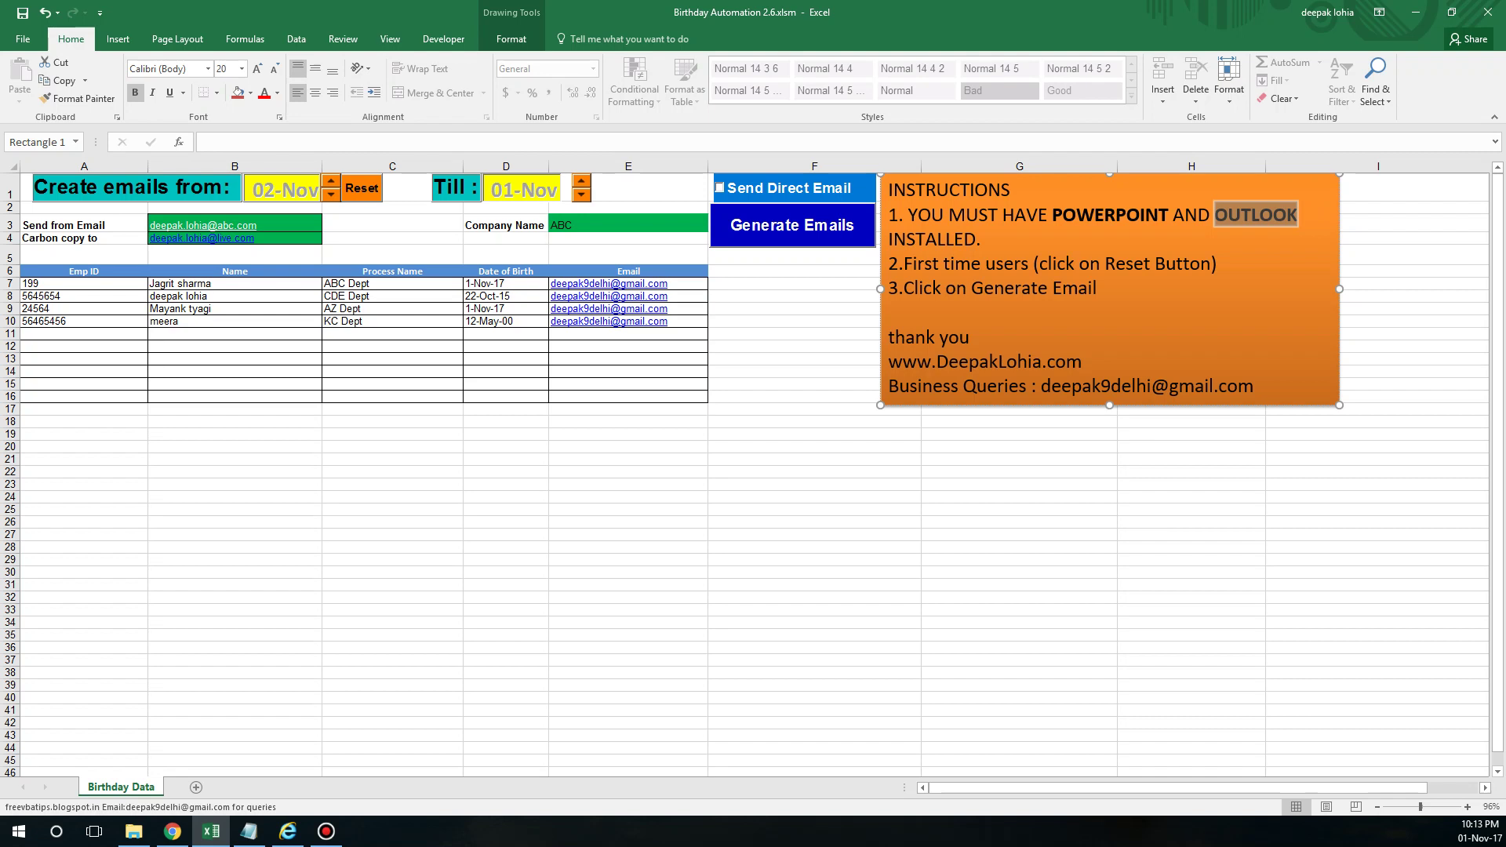
- Reset the date from which emails are created and confirm the reset
{"action": "left_click", "coordinate": [361, 187]}
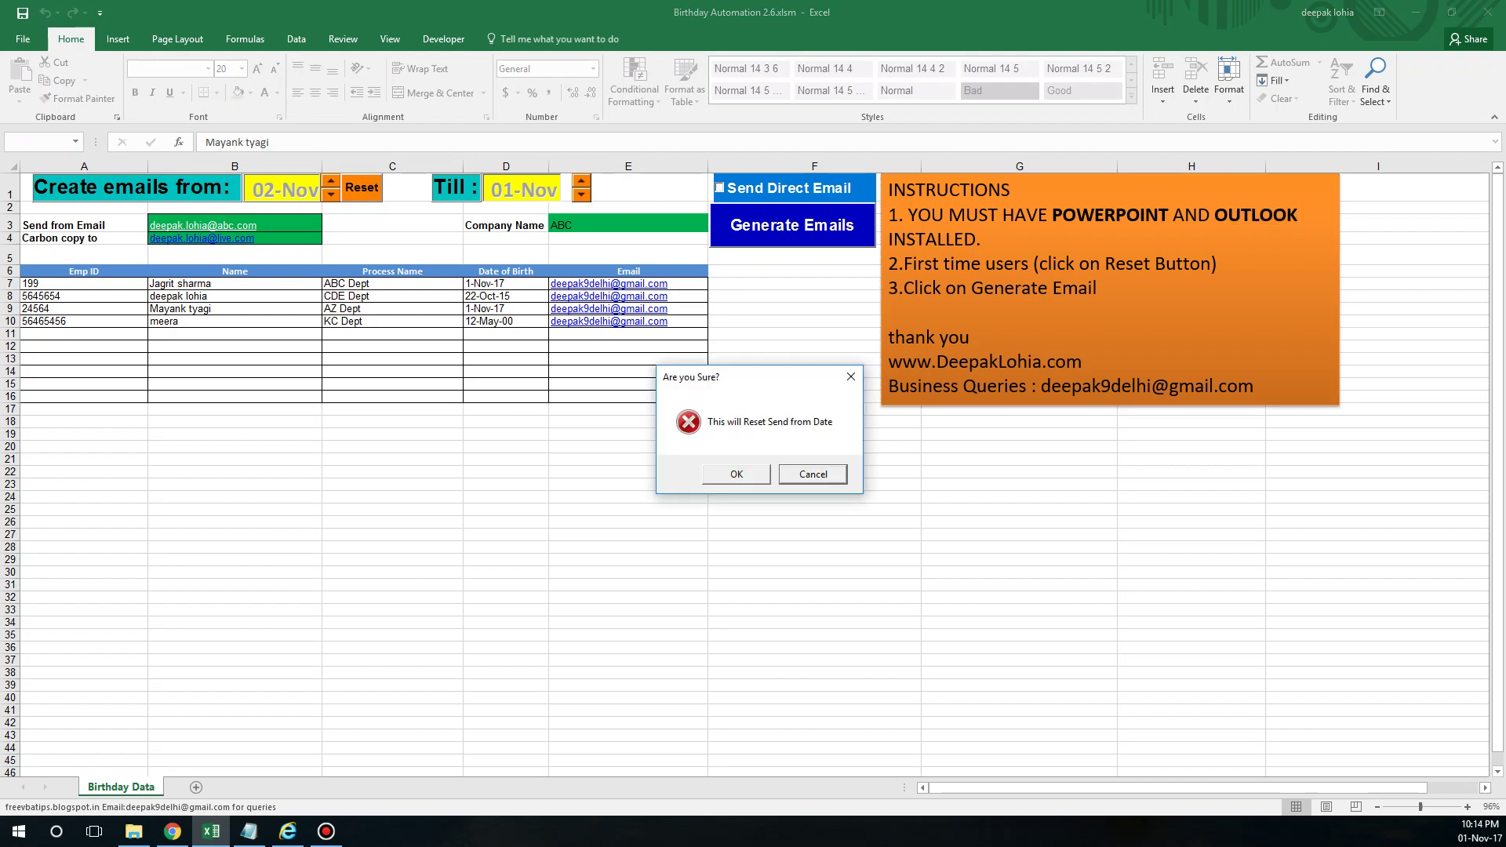
{"action": "left_click", "coordinate": [729, 473]}
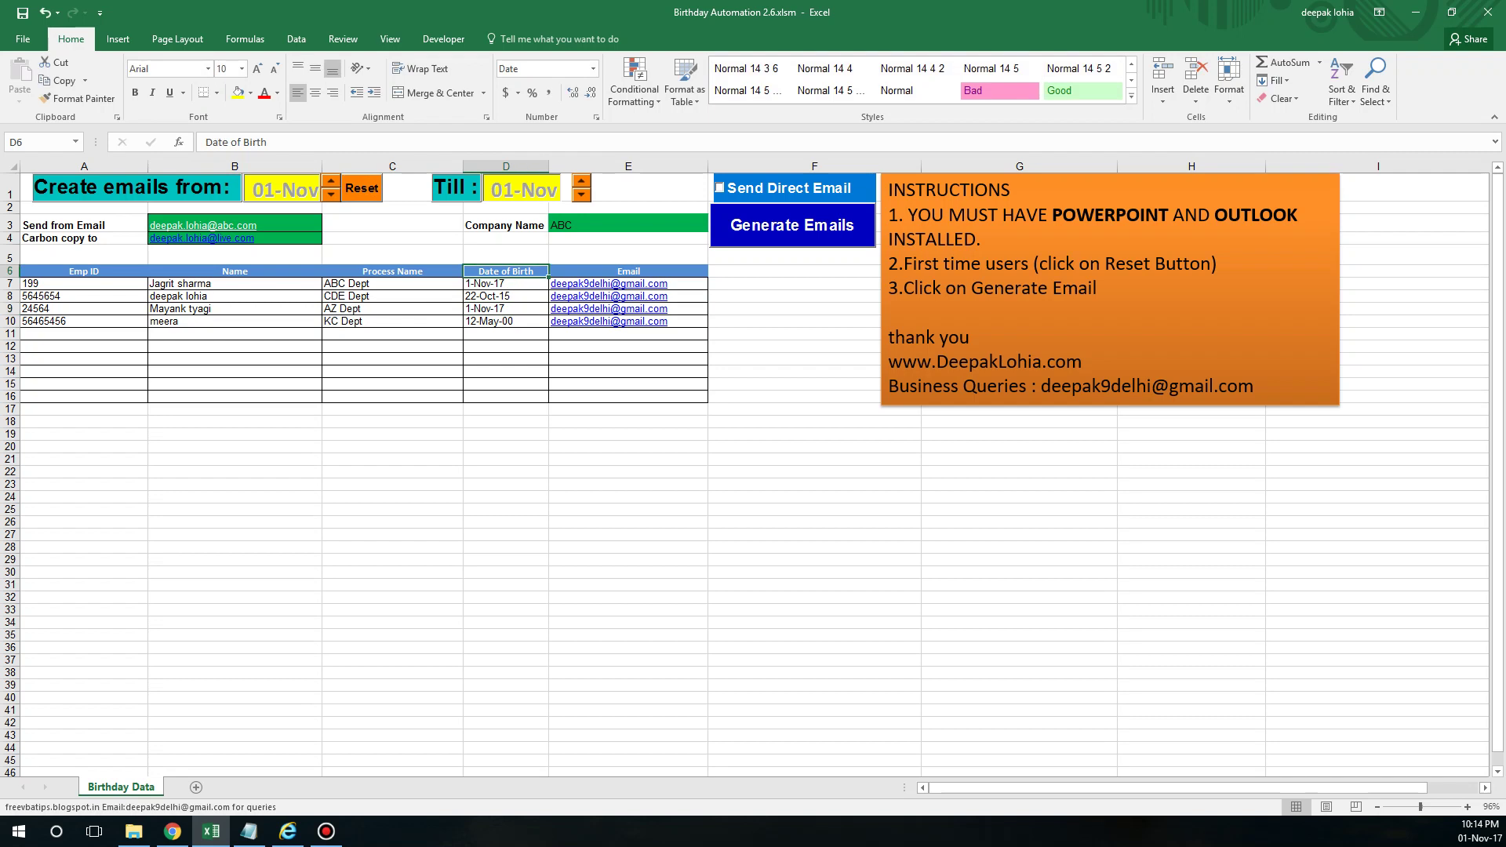
- Examine the Date of Birth entries in the employee table to see whose birthdays fall on 1 November
{"action": "left_click", "coordinate": [505, 321]}
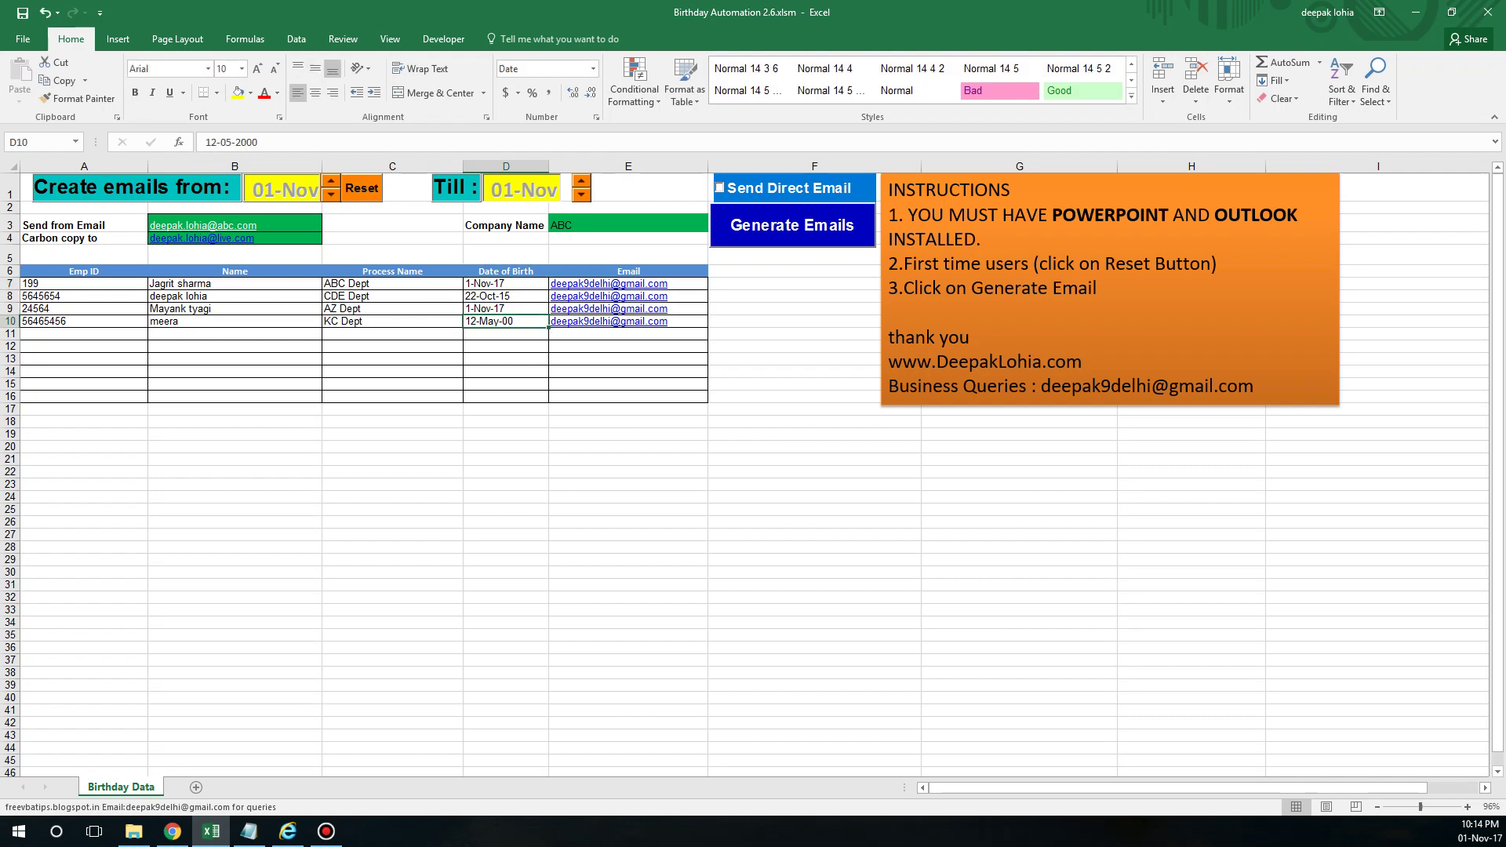
{"action": "key", "text": "Up"}
{"action": "key", "text": "Up"}
{"action": "key", "text": "Up"}
{"action": "key", "text": "Down"}
{"action": "key", "text": "Down"}
{"action": "key", "text": "Down"}
{"action": "key", "text": "Up"}
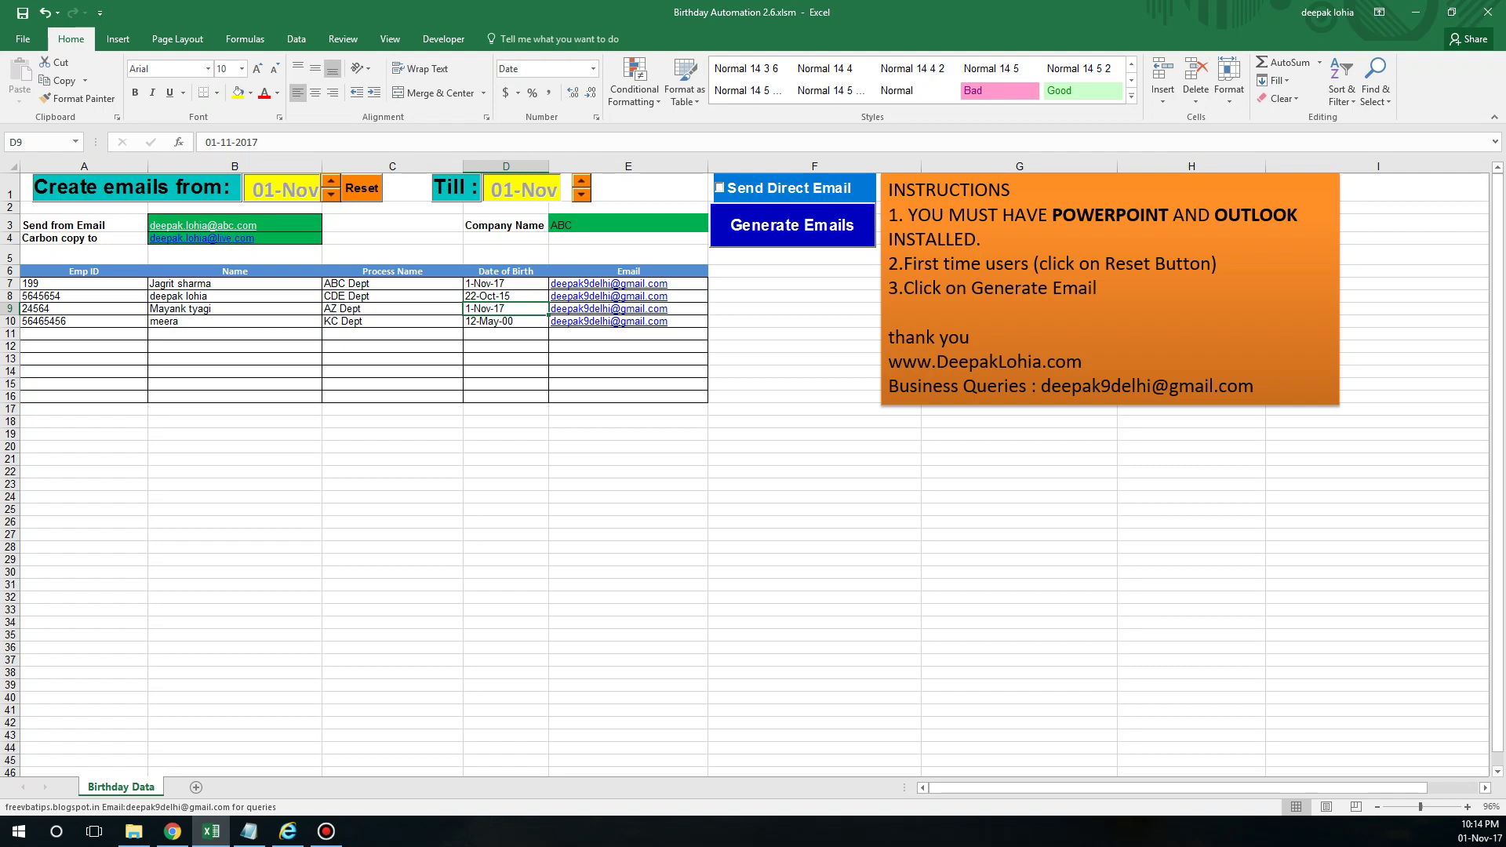
{"action": "left_click", "coordinate": [234, 308]}
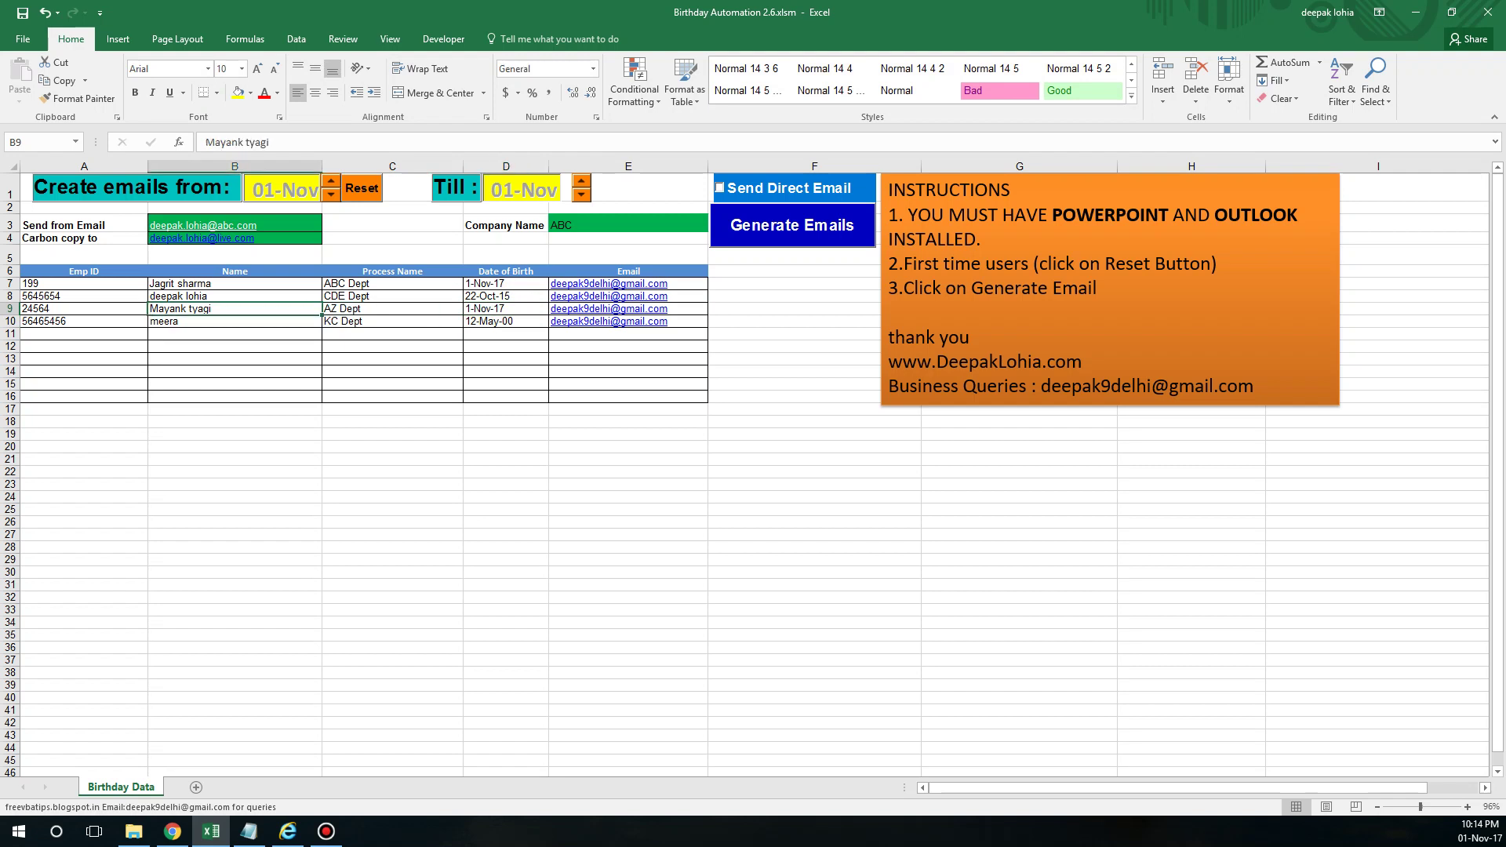
{"action": "left_click", "coordinate": [505, 309]}
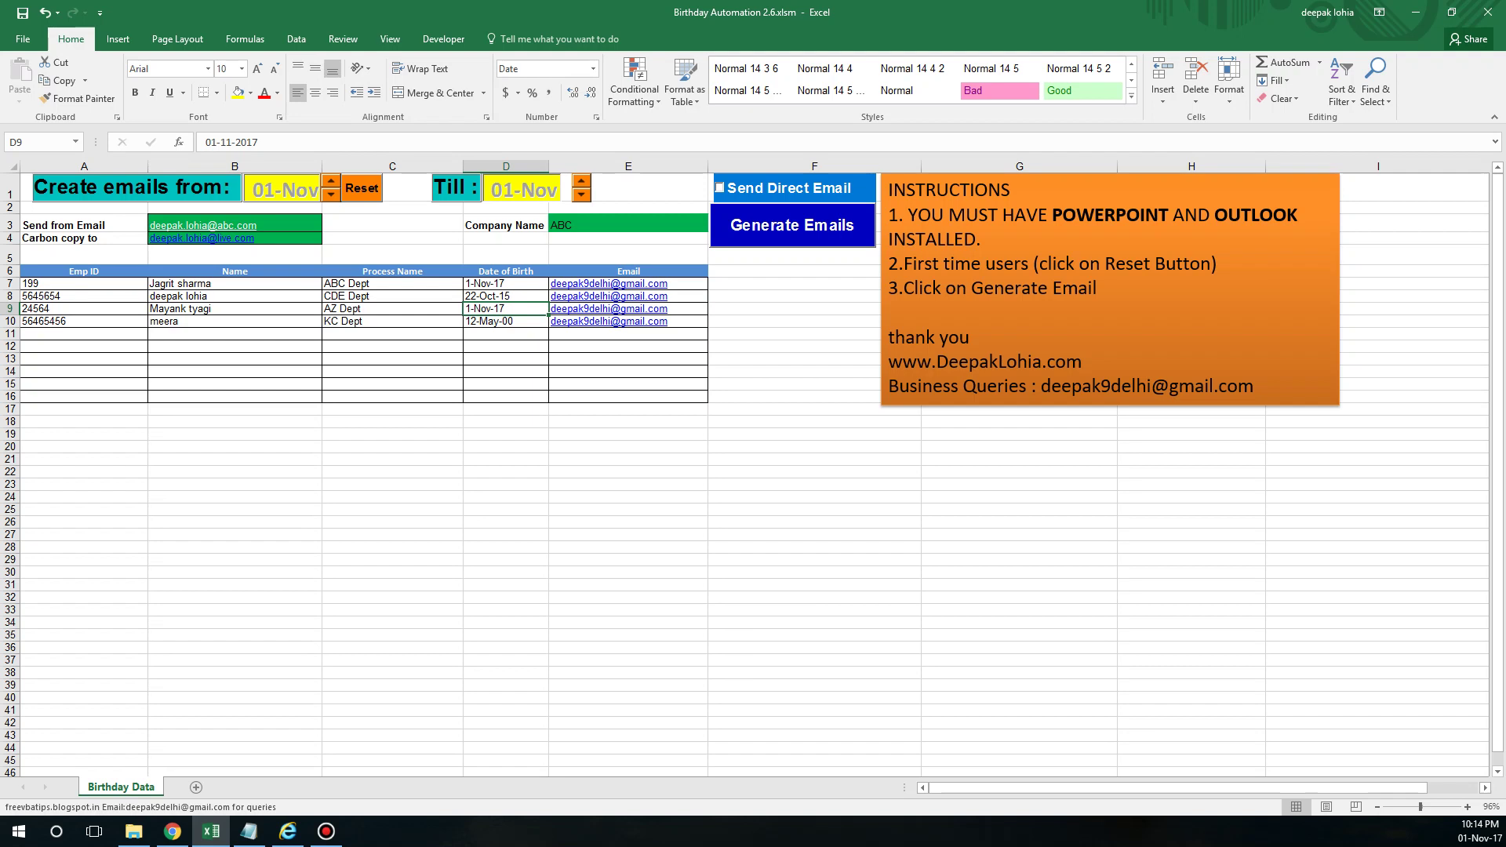
{"action": "left_click", "coordinate": [505, 283]}
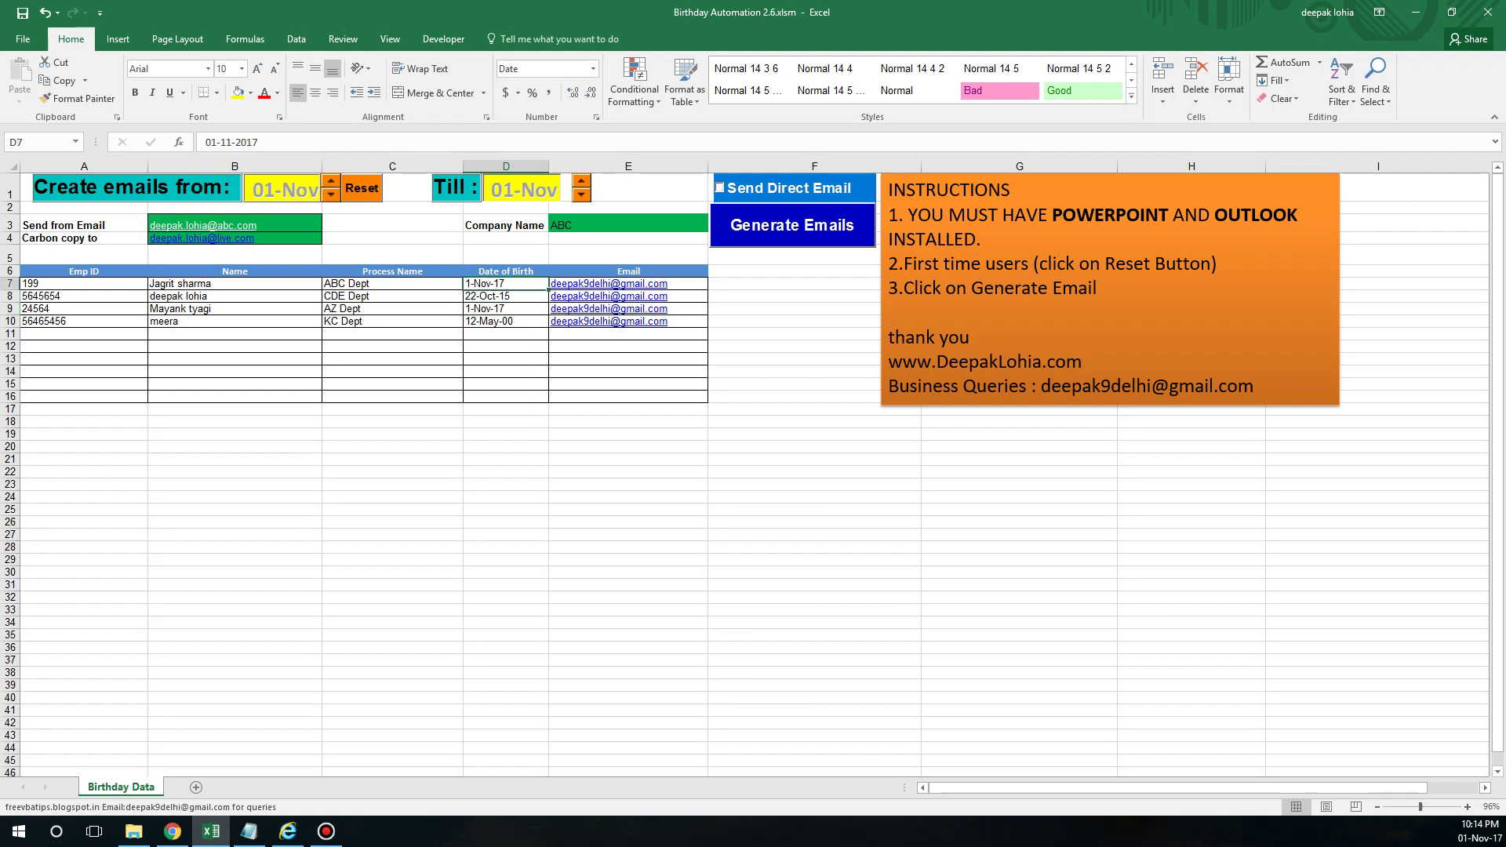
- Generate the birthday emails and restore the front draft's window to a smaller size to reveal the one behind
{"action": "left_click", "coordinate": [791, 225]}
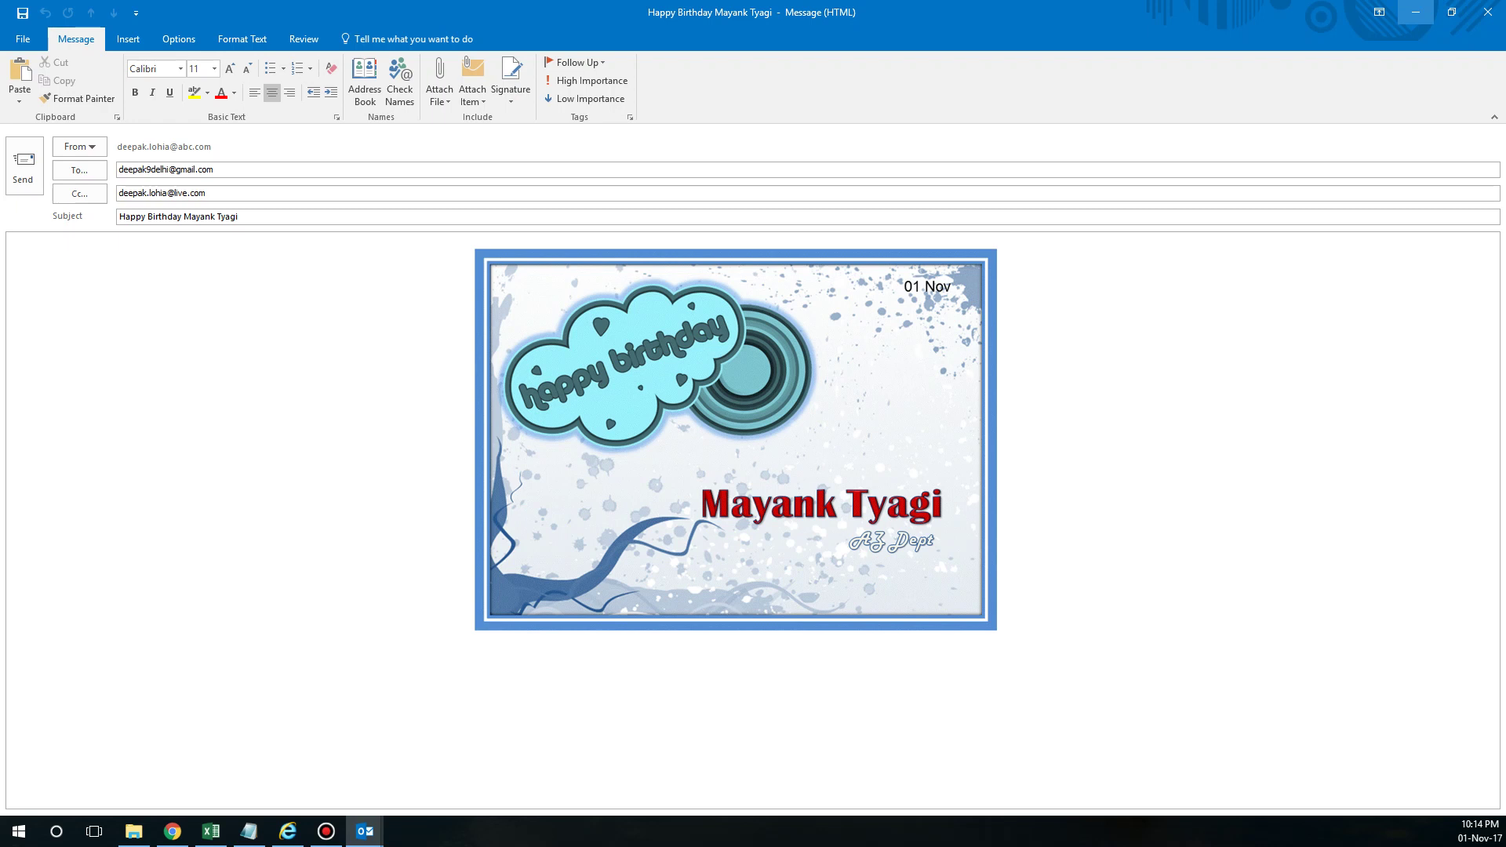
{"action": "left_click", "coordinate": [1451, 12]}
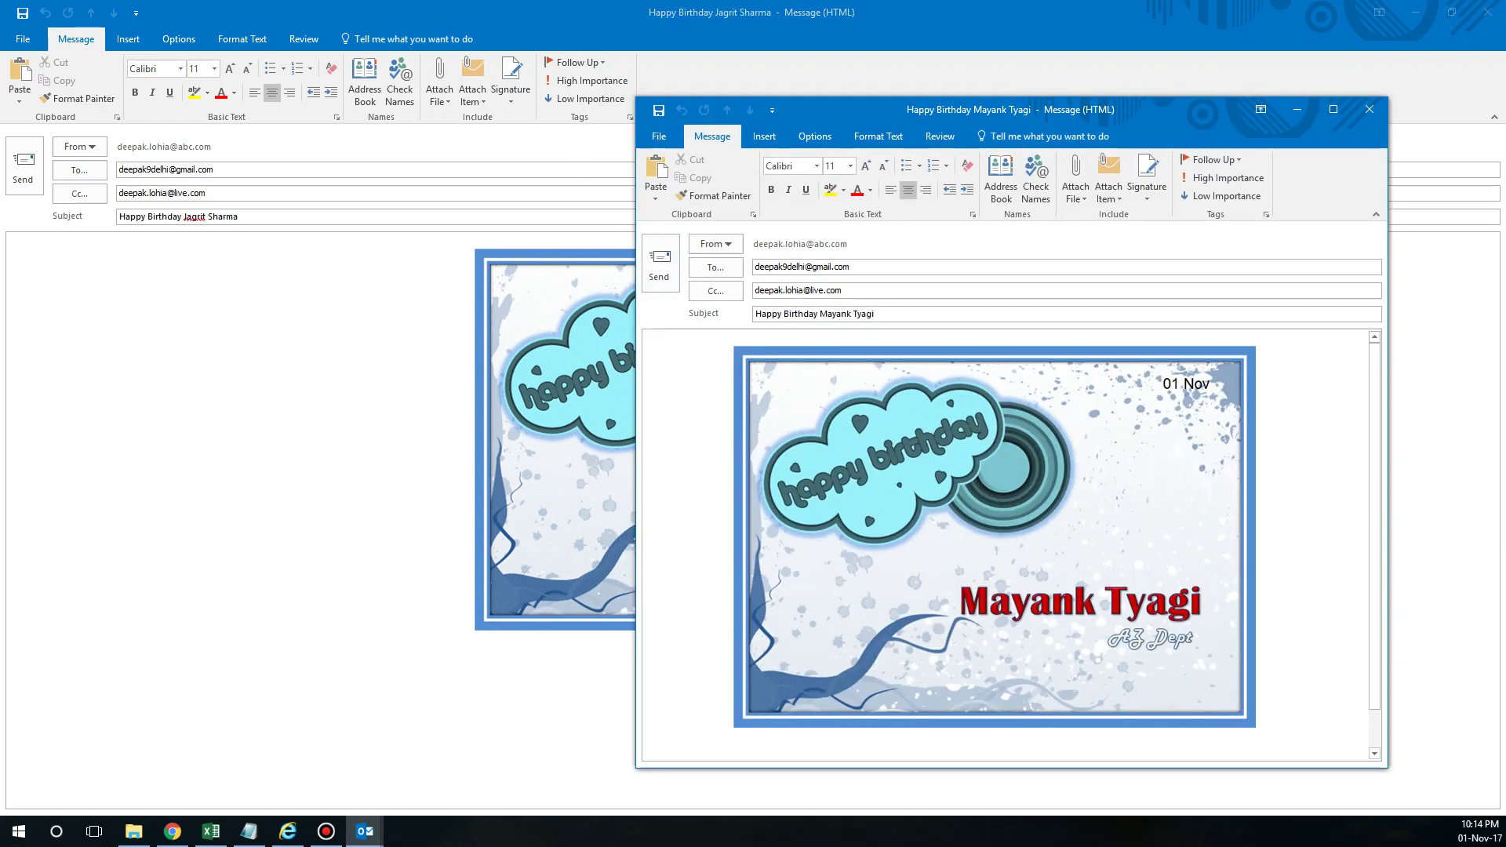
- Close both generated birthday email drafts without saving them and dismiss the completion message in Excel
{"action": "left_click", "coordinate": [1368, 109]}
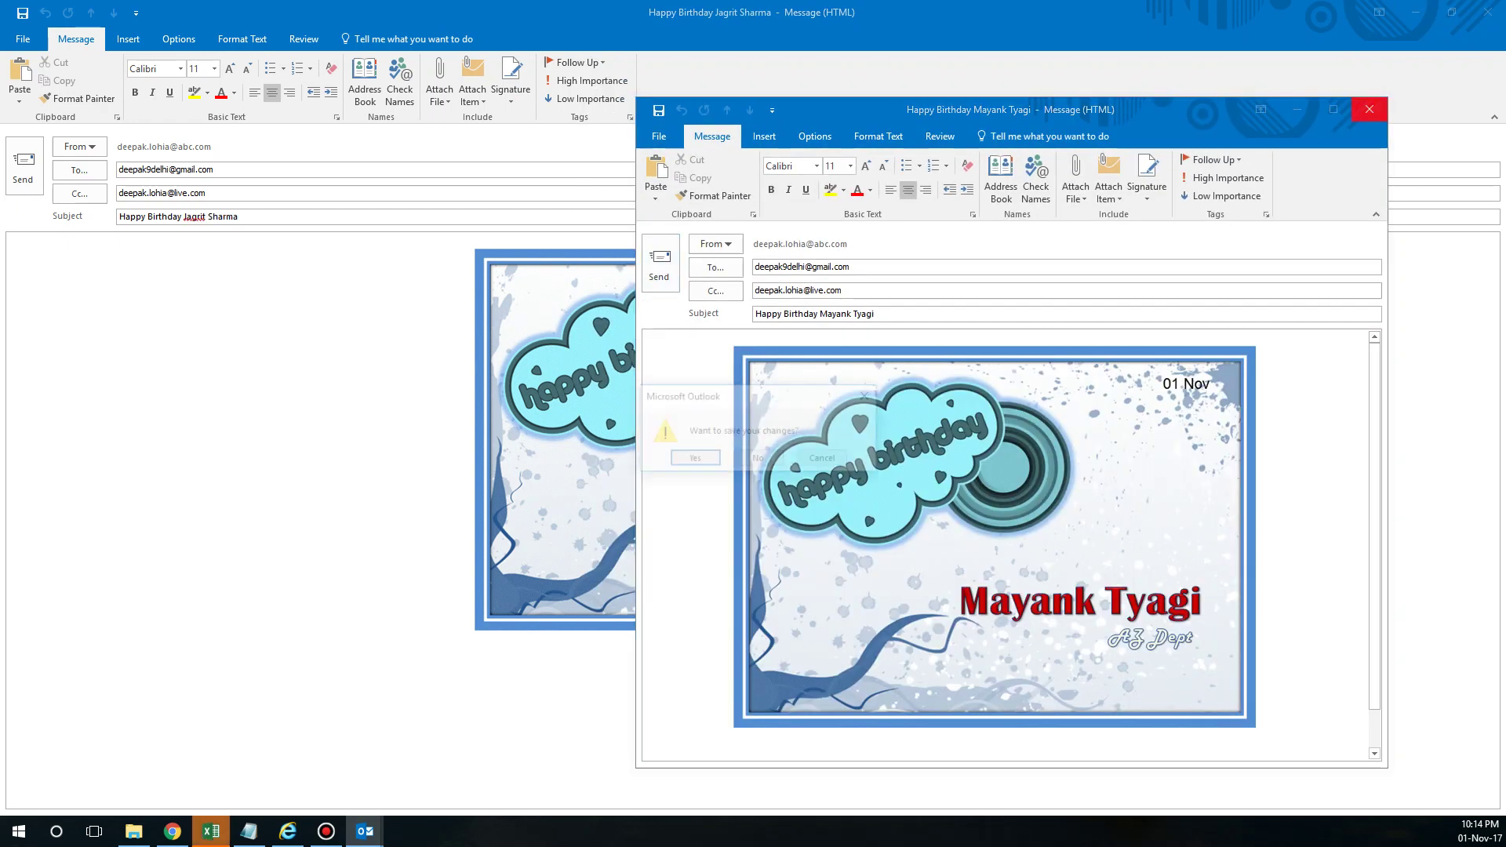
{"action": "left_click", "coordinate": [758, 459]}
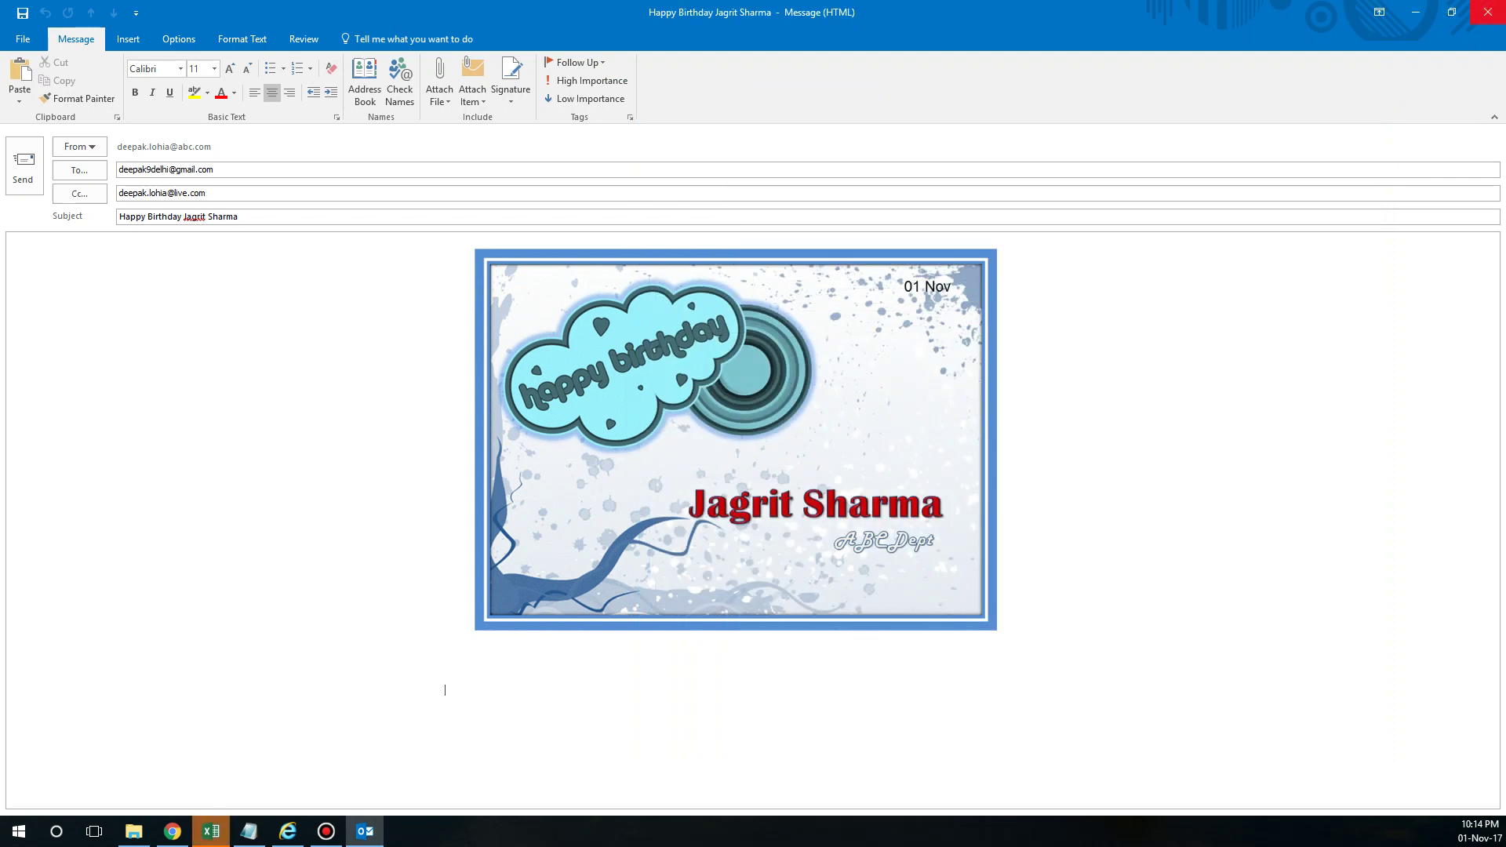
{"action": "left_click", "coordinate": [1486, 12]}
{"action": "key", "text": "Tab"}
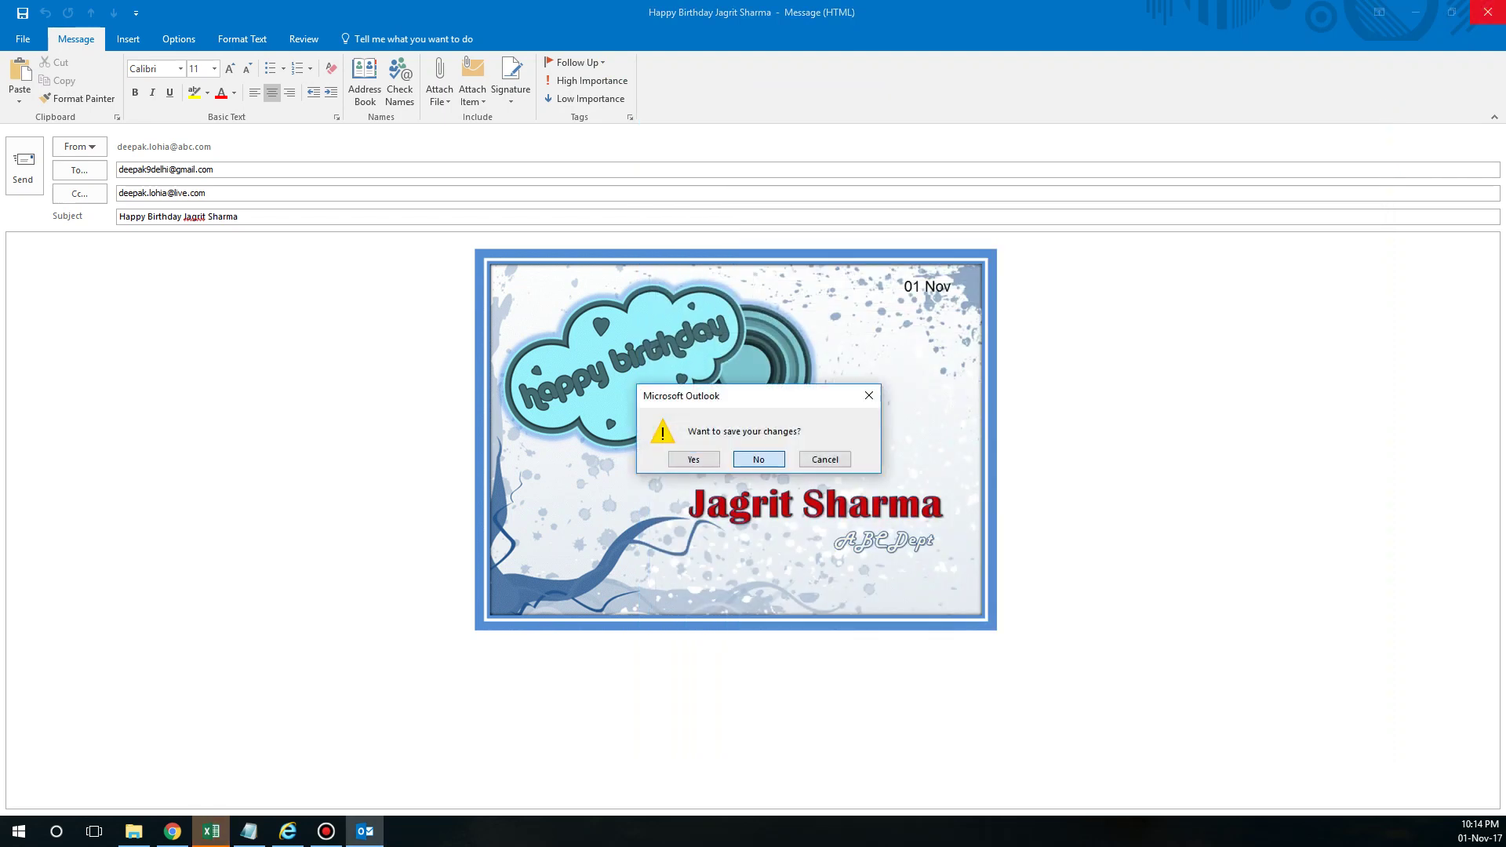
{"action": "key", "text": "Return"}
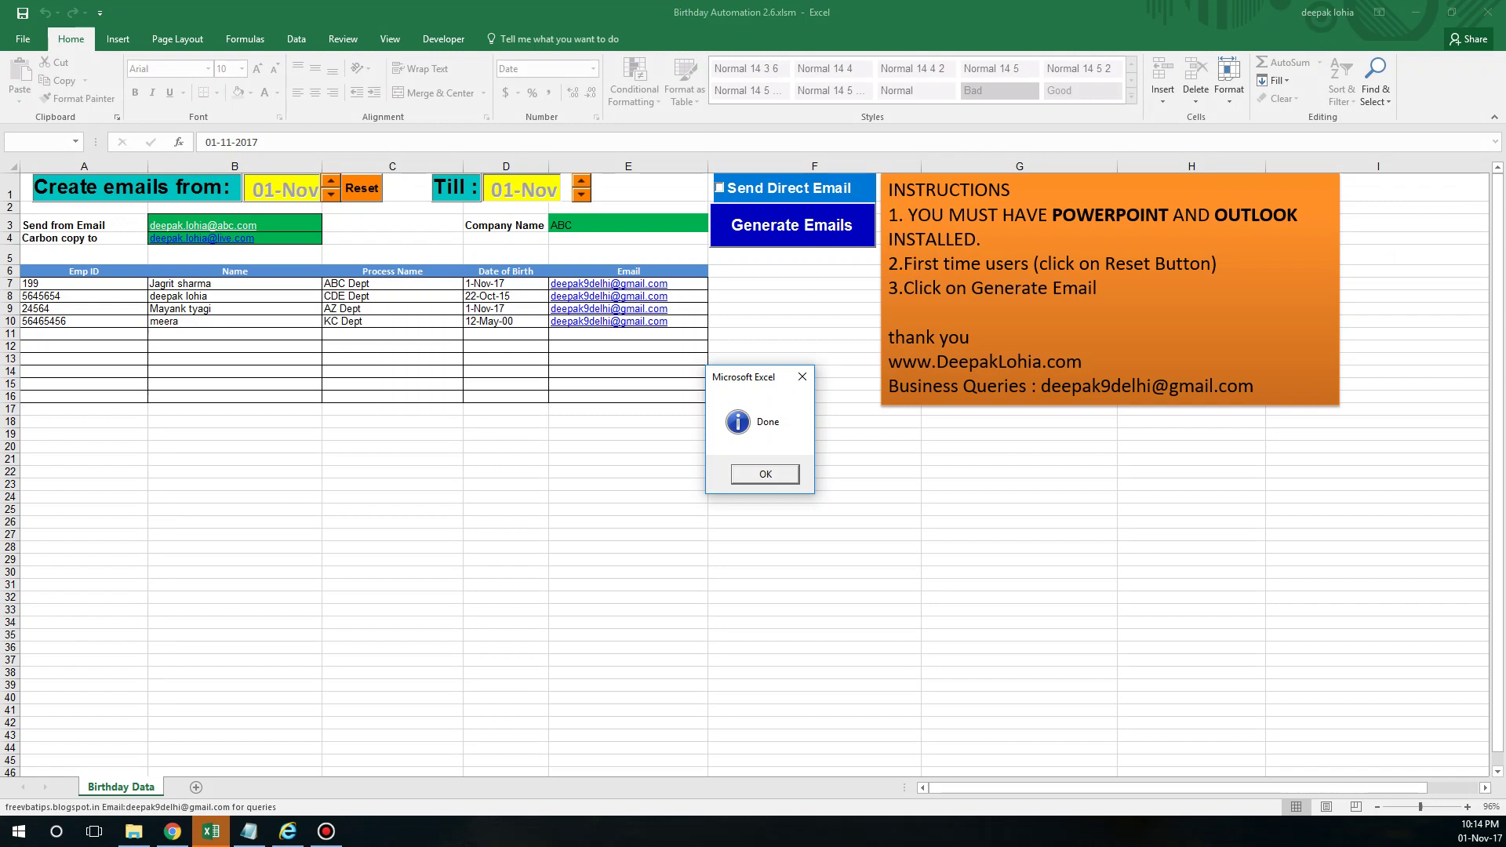
{"action": "key", "text": "alt+Tab"}
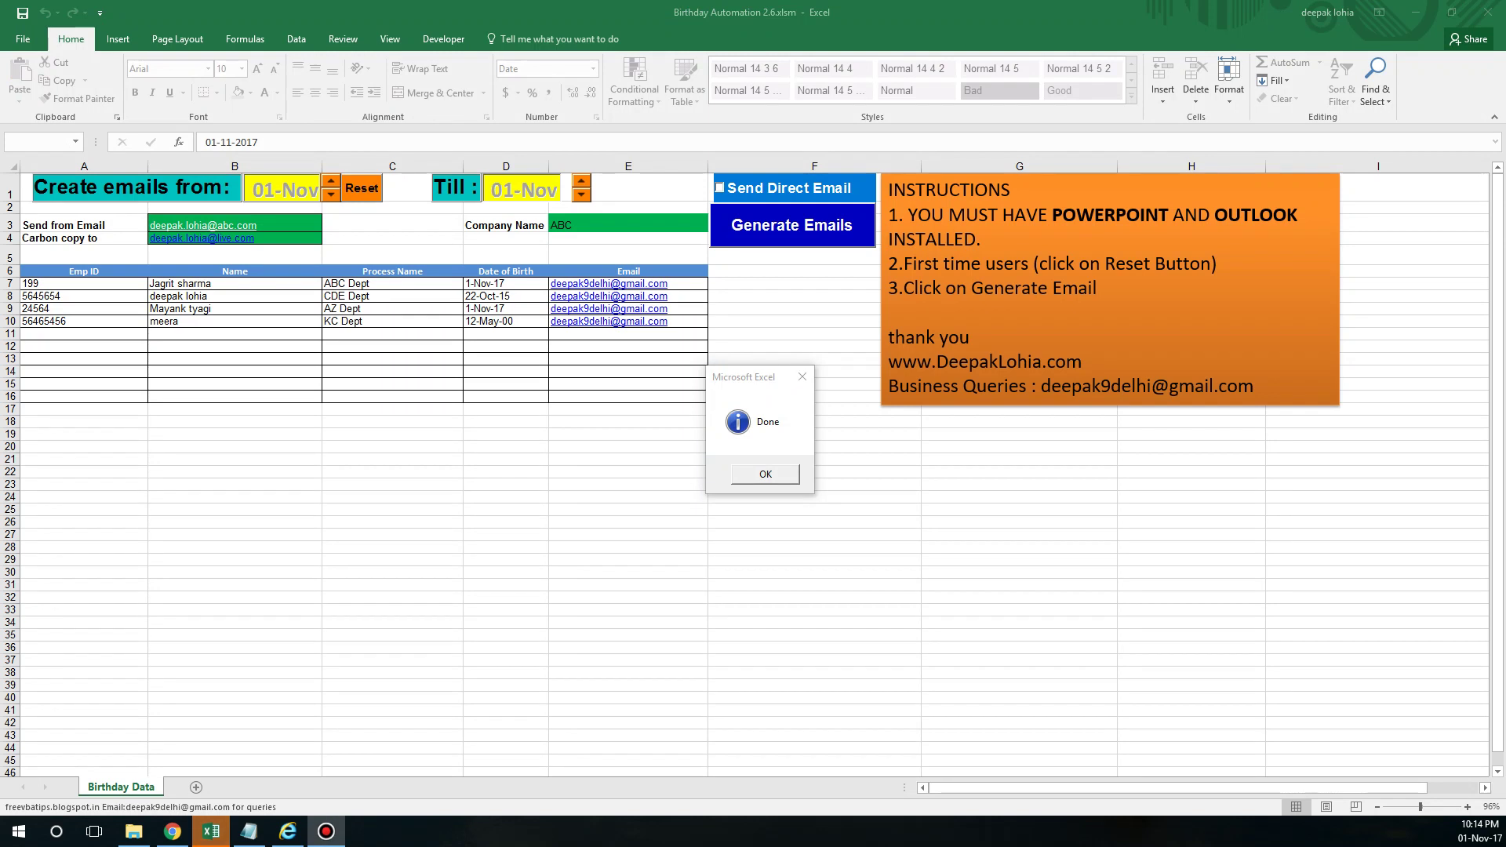
{"action": "key", "text": "alt+Tab"}
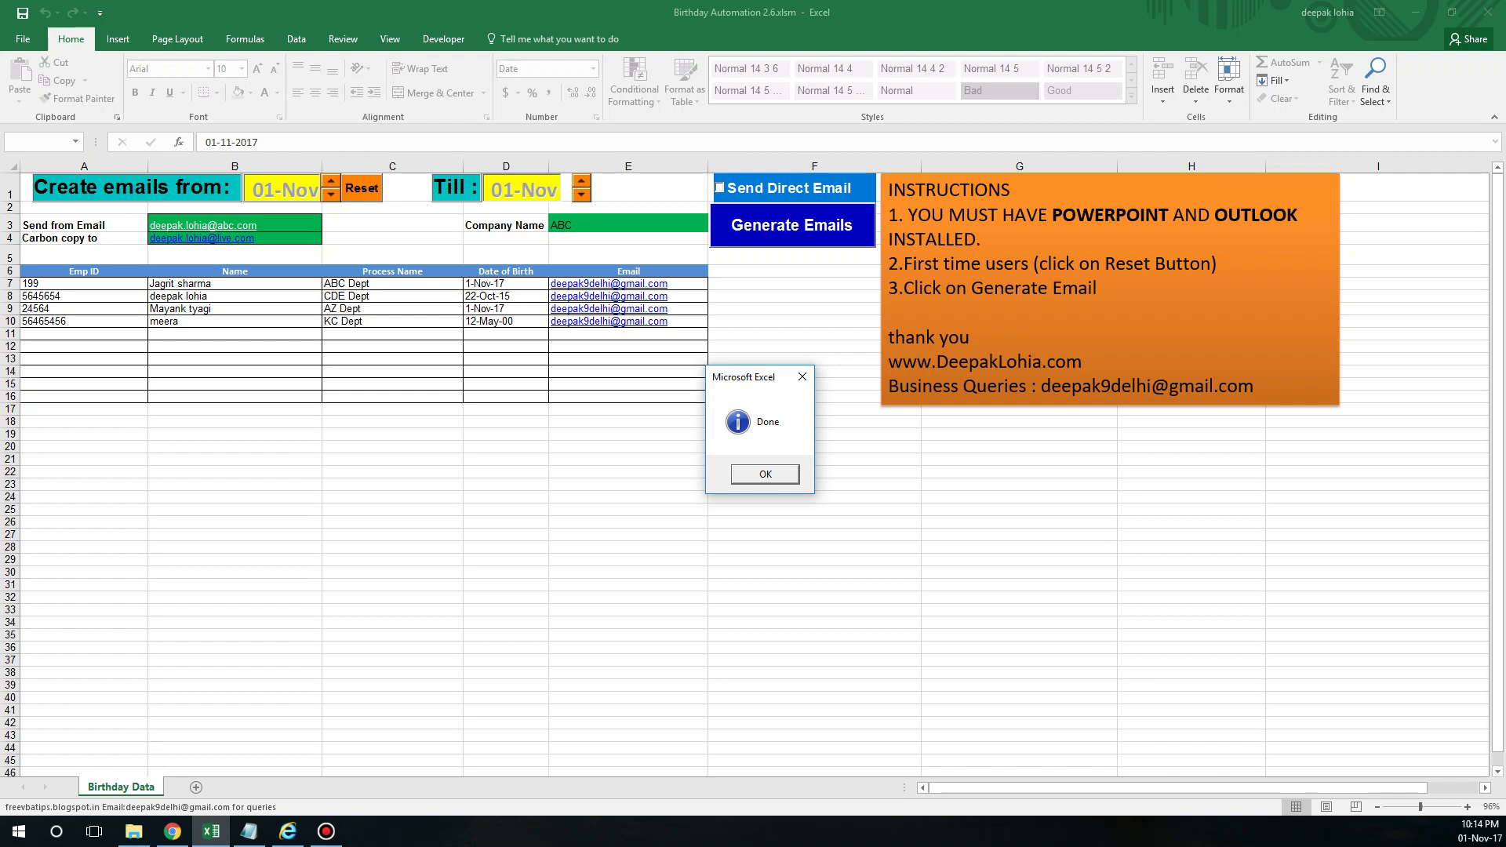
{"action": "key", "text": "Return"}
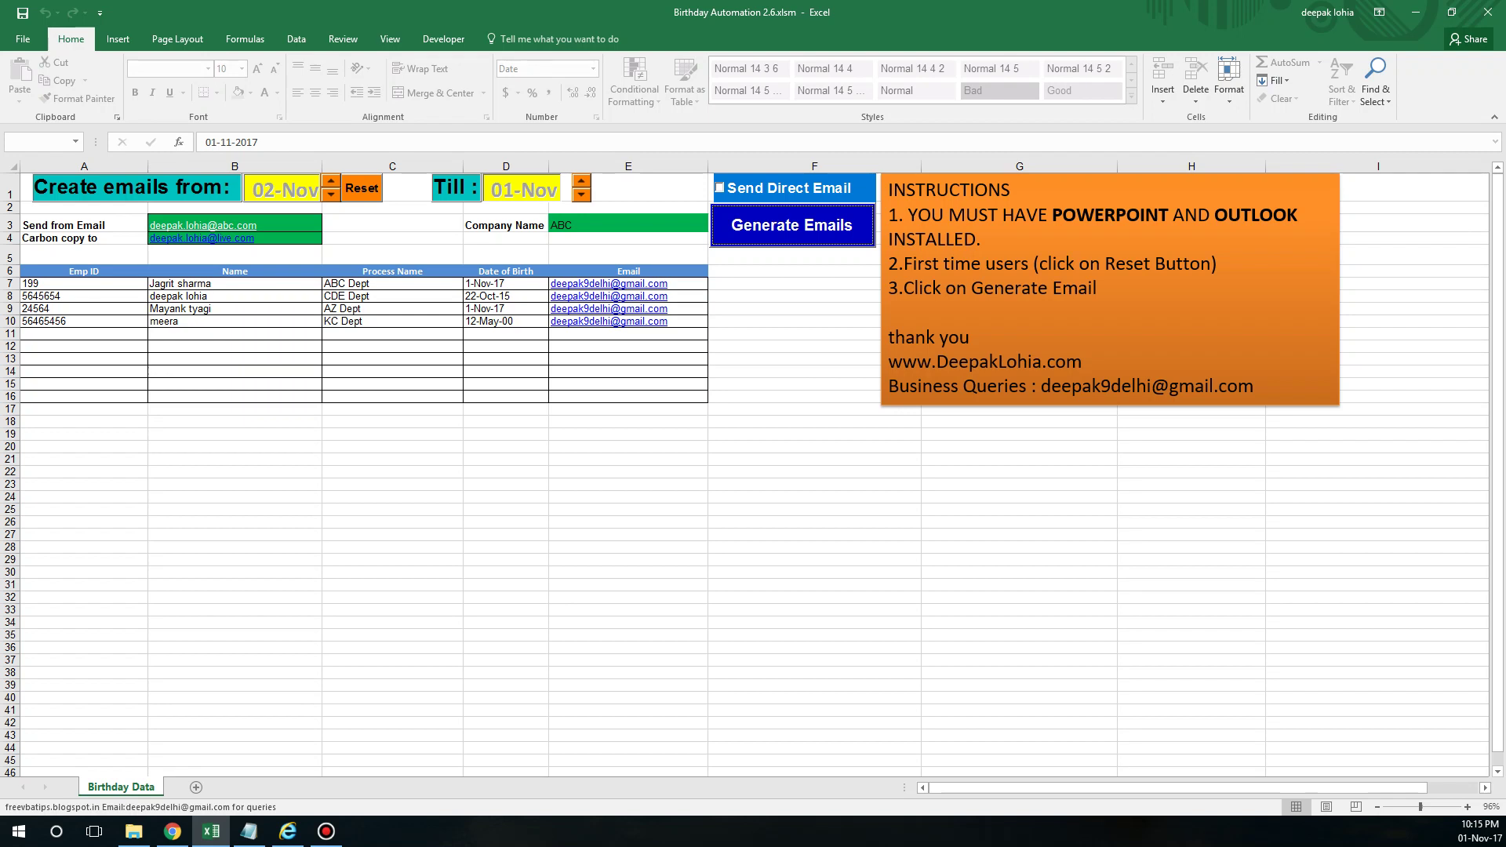
- Turn on the Send Direct Email option and acknowledge its notice
{"action": "left_click_drag", "start_coordinate": [47, 283], "coordinate": [667, 322]}
{"action": "left_click", "coordinate": [814, 409]}
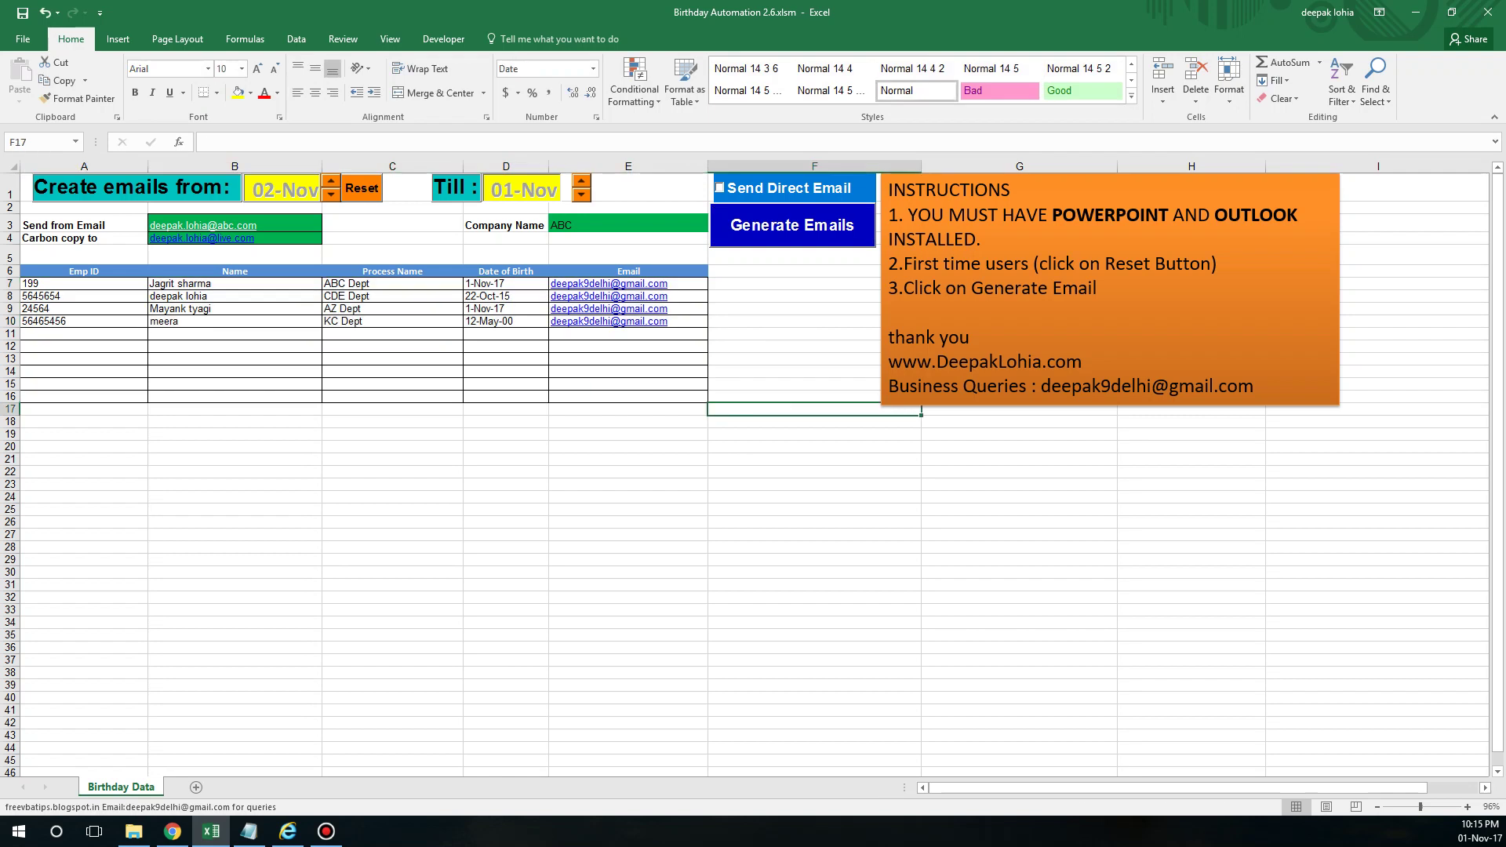
{"action": "left_click", "coordinate": [719, 187]}
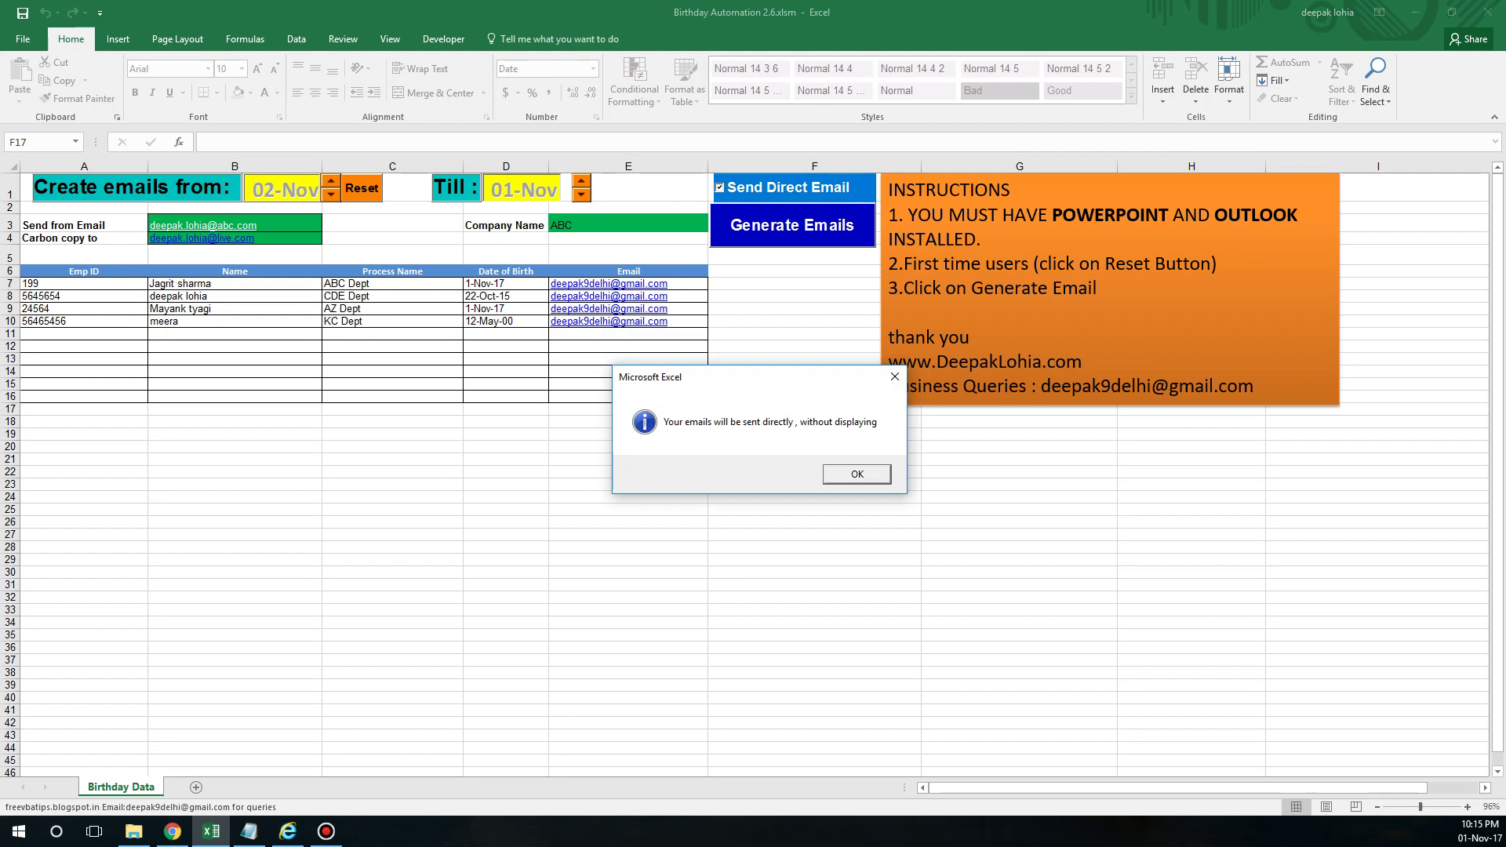
{"action": "key", "text": "Return"}
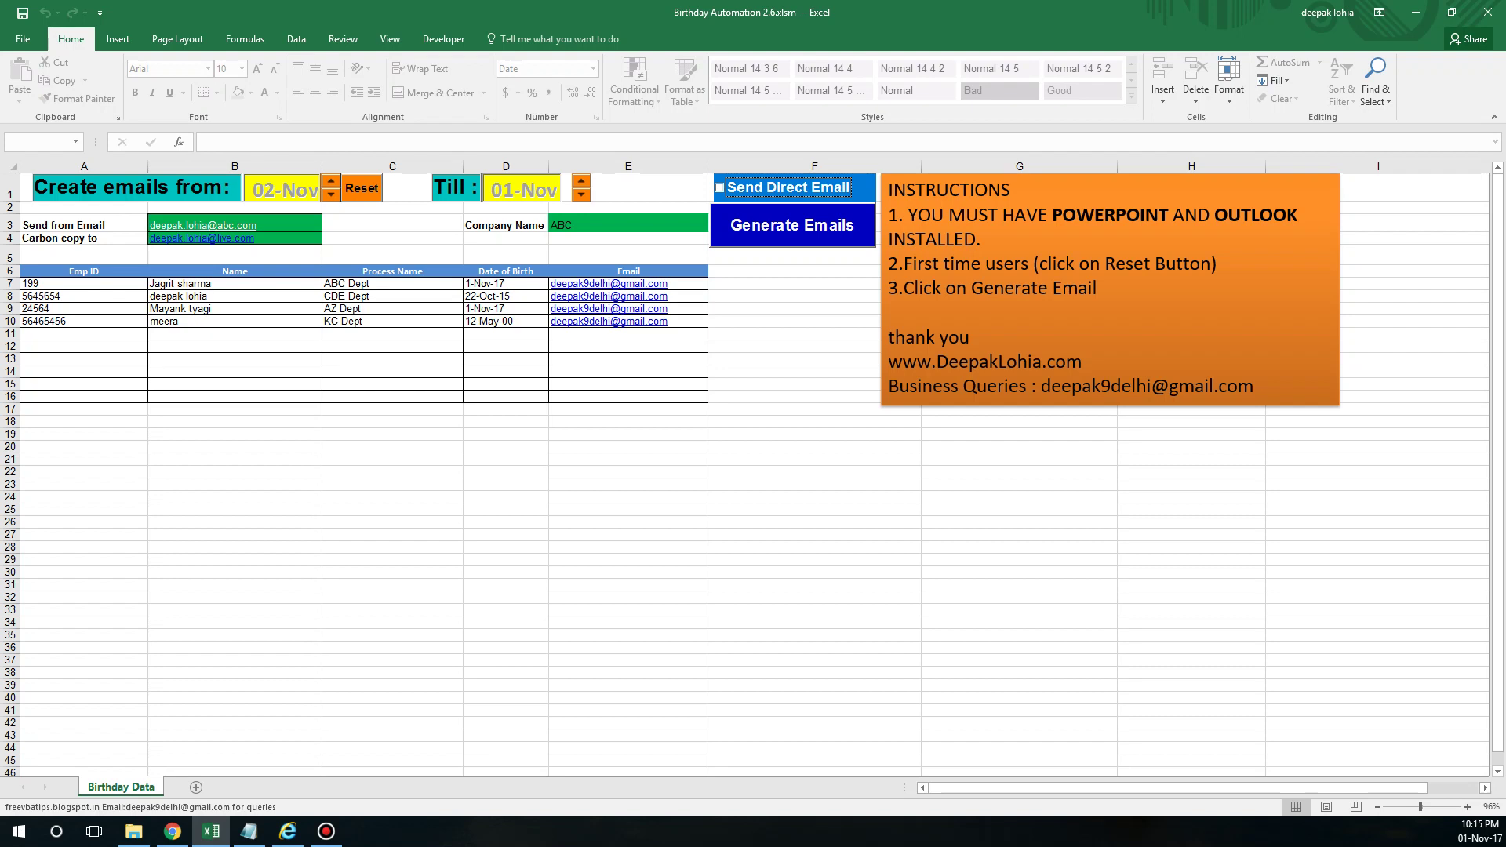
- Switch to Chrome, look over the Reply homepage and lower the volume of its promotional video
{"action": "key", "text": "alt+Tab"}
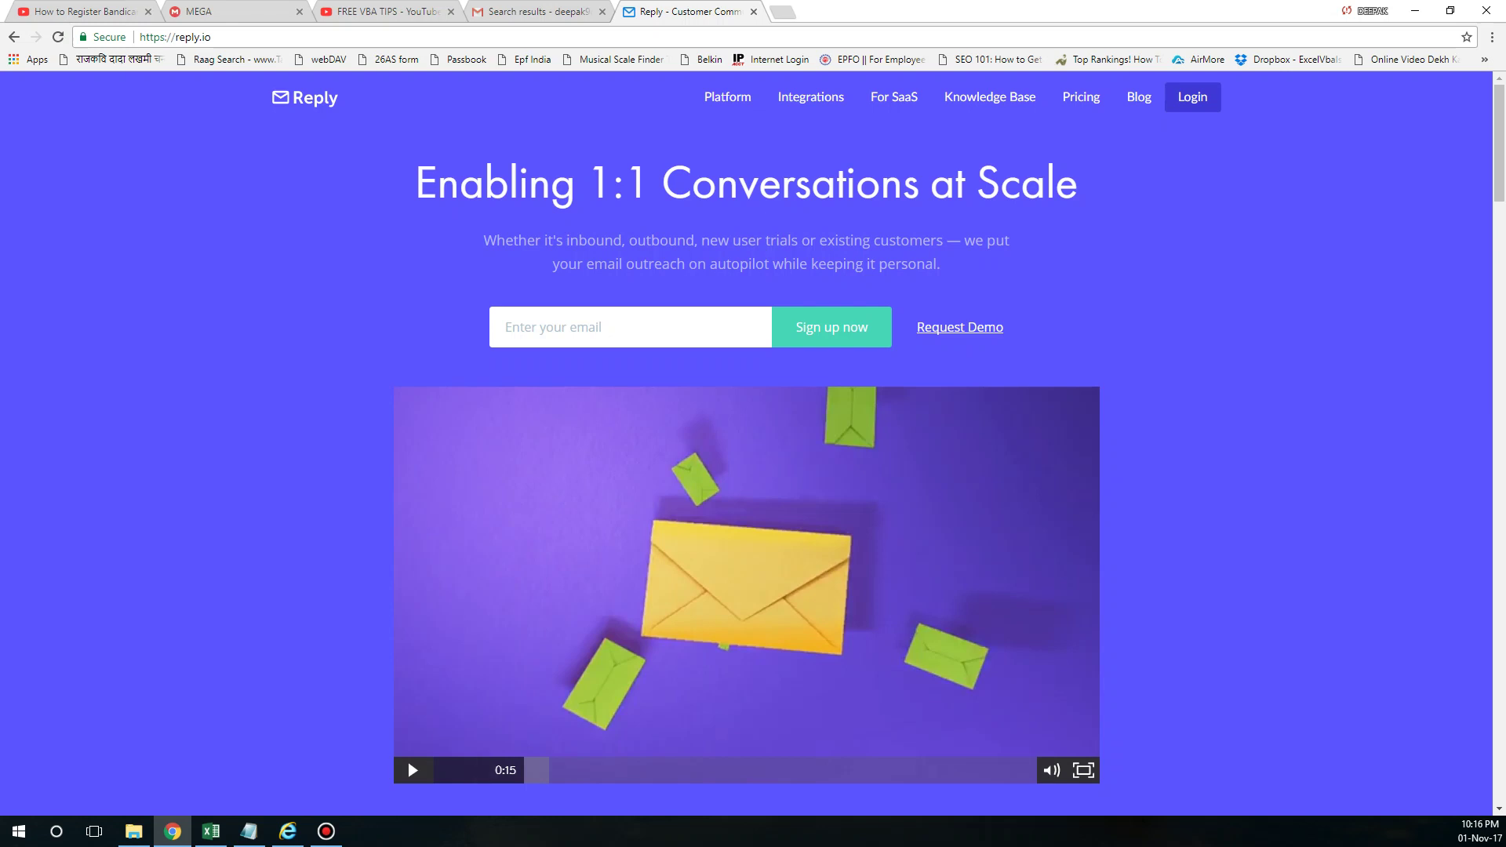
{"action": "scroll", "coordinate": [746, 444], "scroll_direction": "down", "scroll_amount": 4}
{"action": "scroll", "coordinate": [746, 443], "scroll_direction": "up", "scroll_amount": 4}
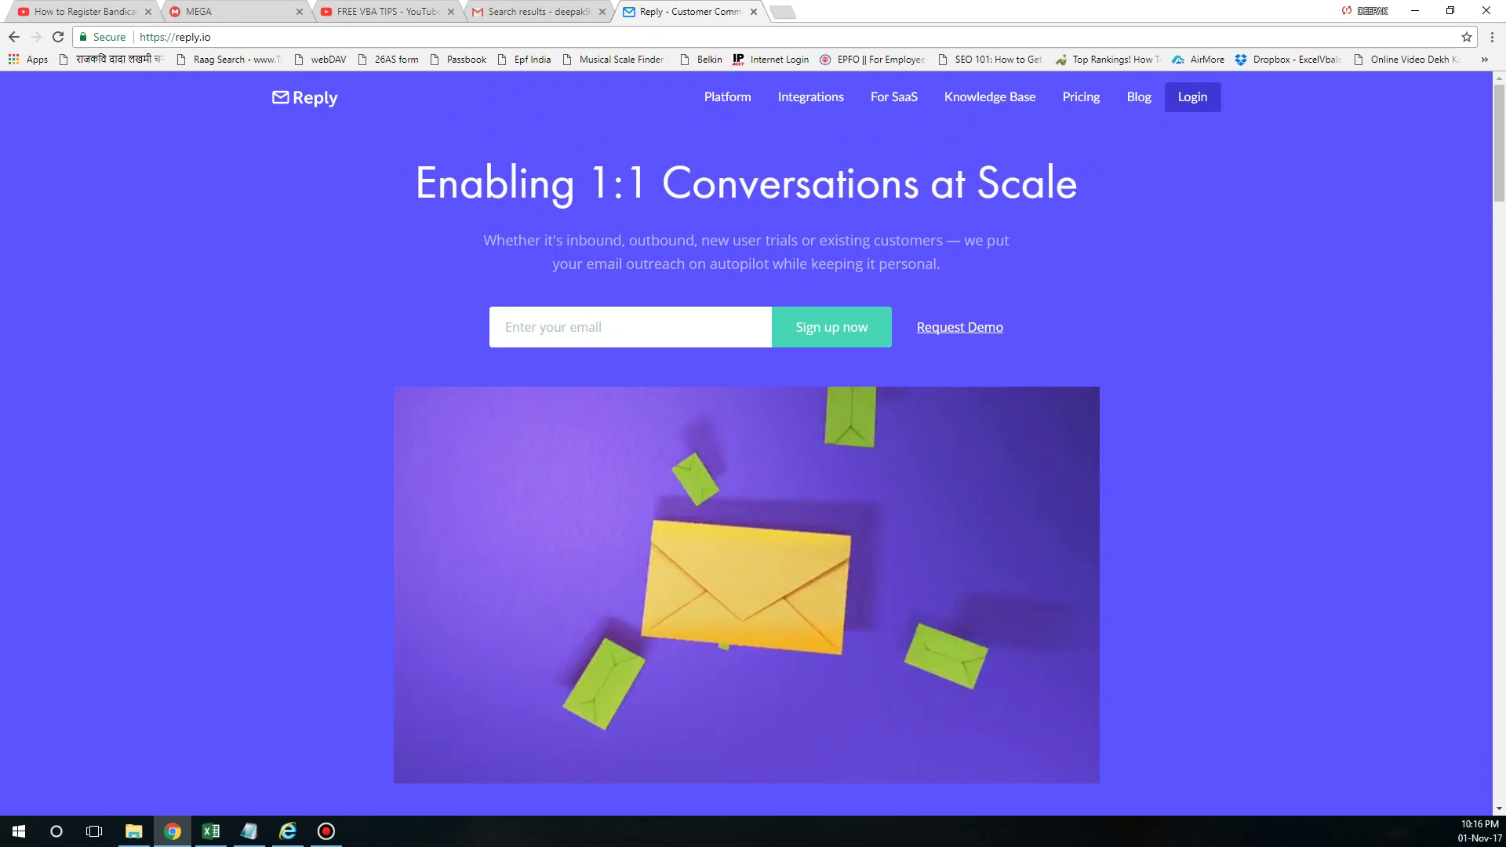
{"action": "scroll", "coordinate": [746, 443], "scroll_direction": "down", "scroll_amount": 1}
{"action": "scroll", "coordinate": [746, 443], "scroll_direction": "up", "scroll_amount": 1}
{"action": "scroll", "coordinate": [746, 443], "scroll_direction": "down", "scroll_amount": 1}
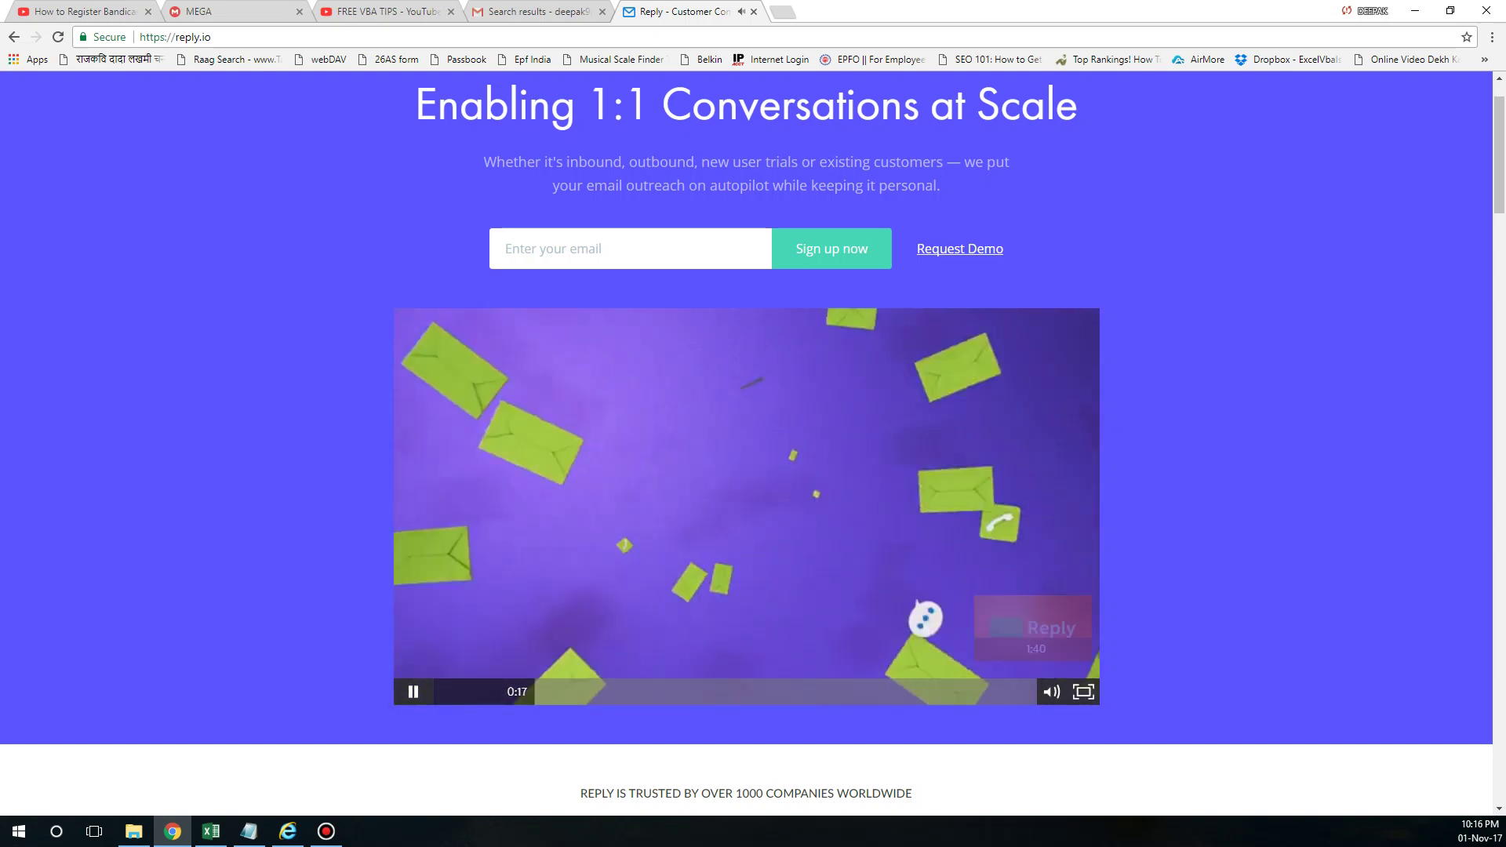
{"action": "mouse_move", "coordinate": [1051, 691]}
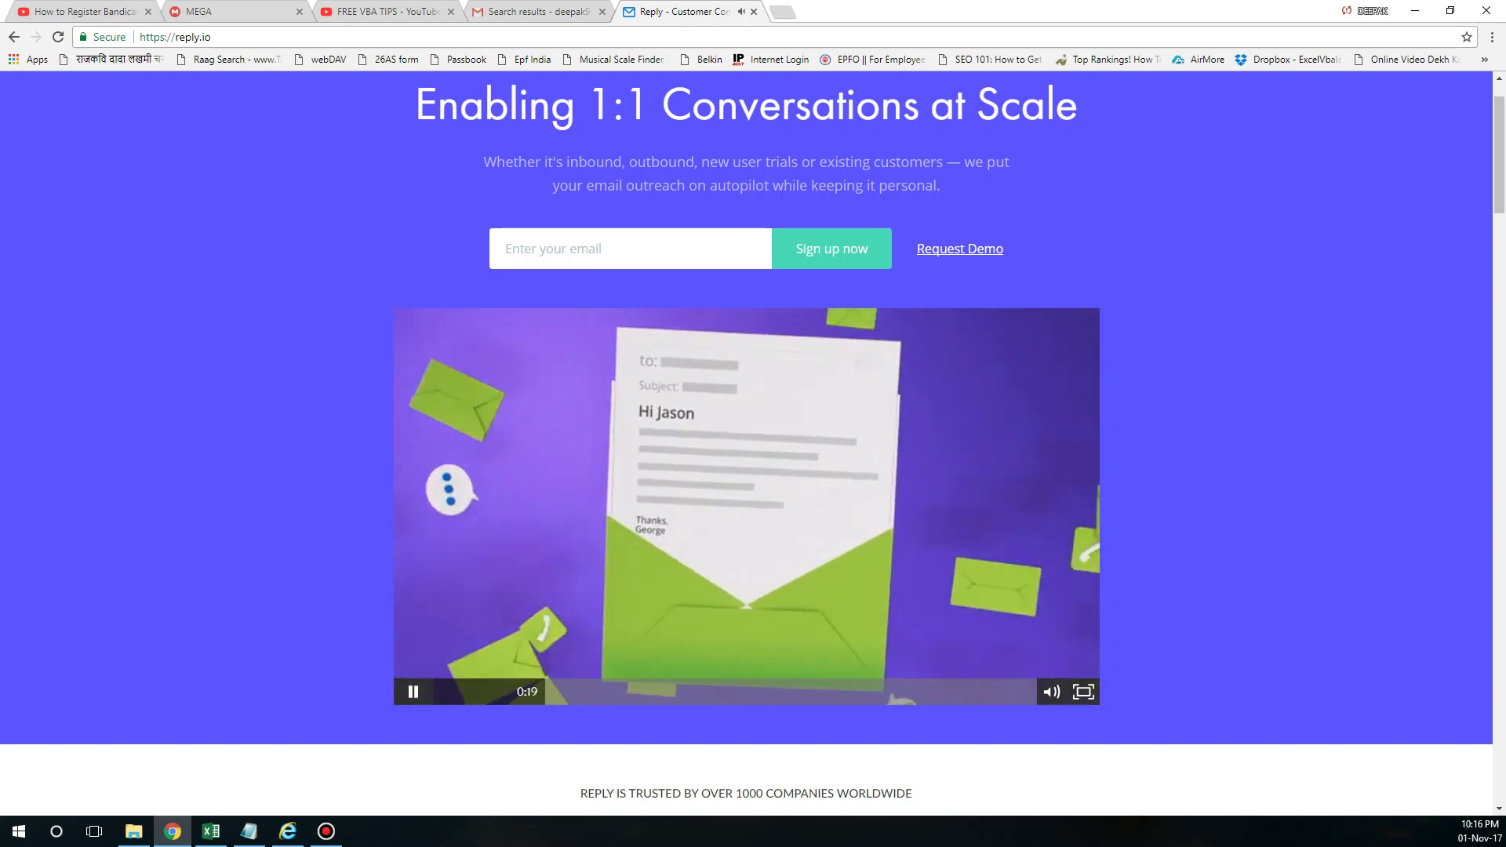
{"action": "left_click_drag", "start_coordinate": [1052, 604], "coordinate": [1052, 654]}
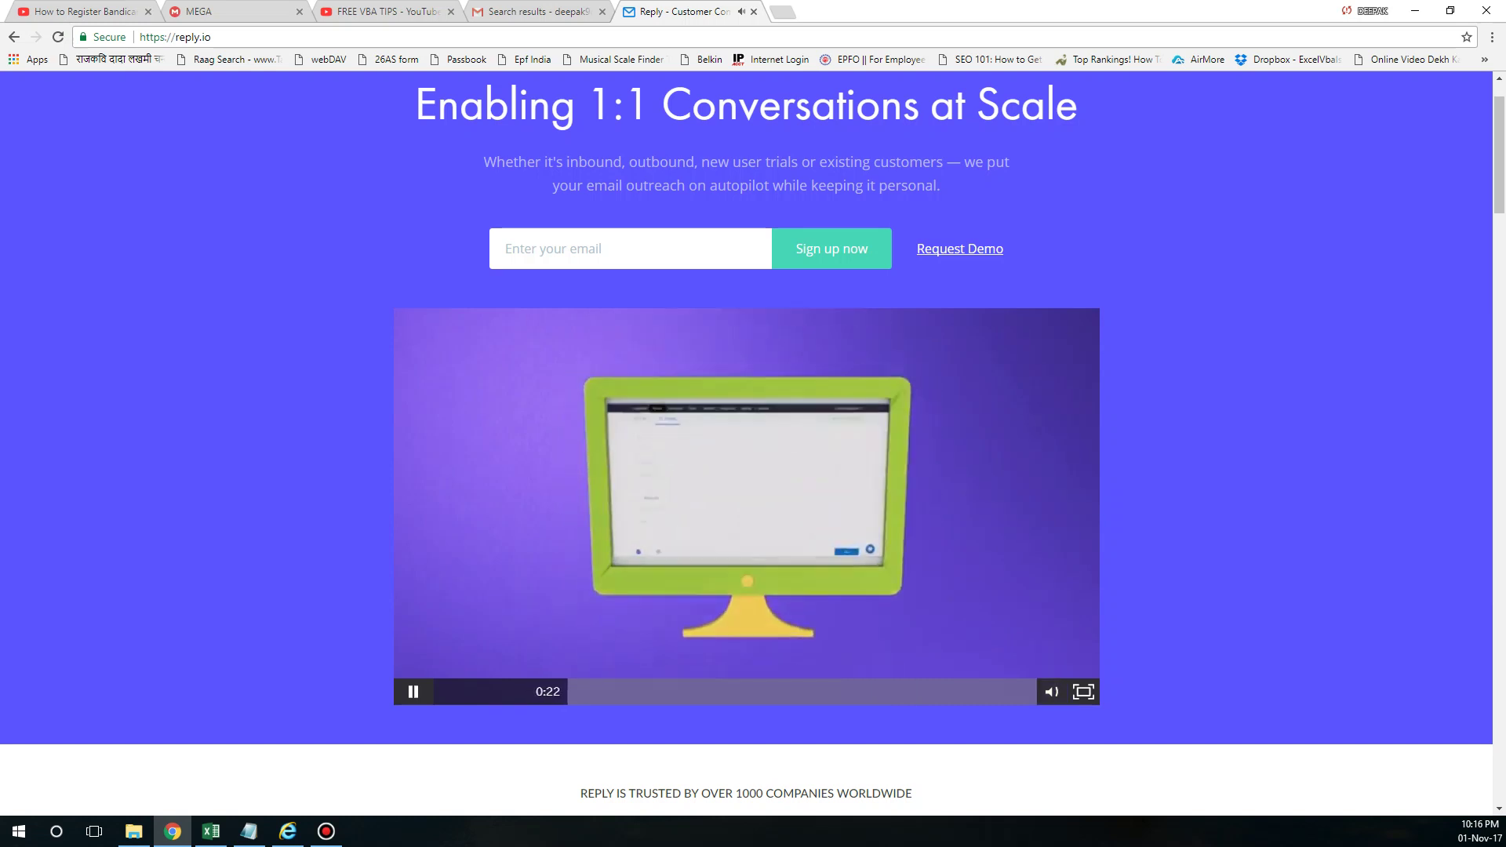
- Look through the Reply homepage, pause its promotional video, and return to the birthday workbook in Excel
{"action": "scroll", "coordinate": [746, 439], "scroll_direction": "down", "scroll_amount": 1}
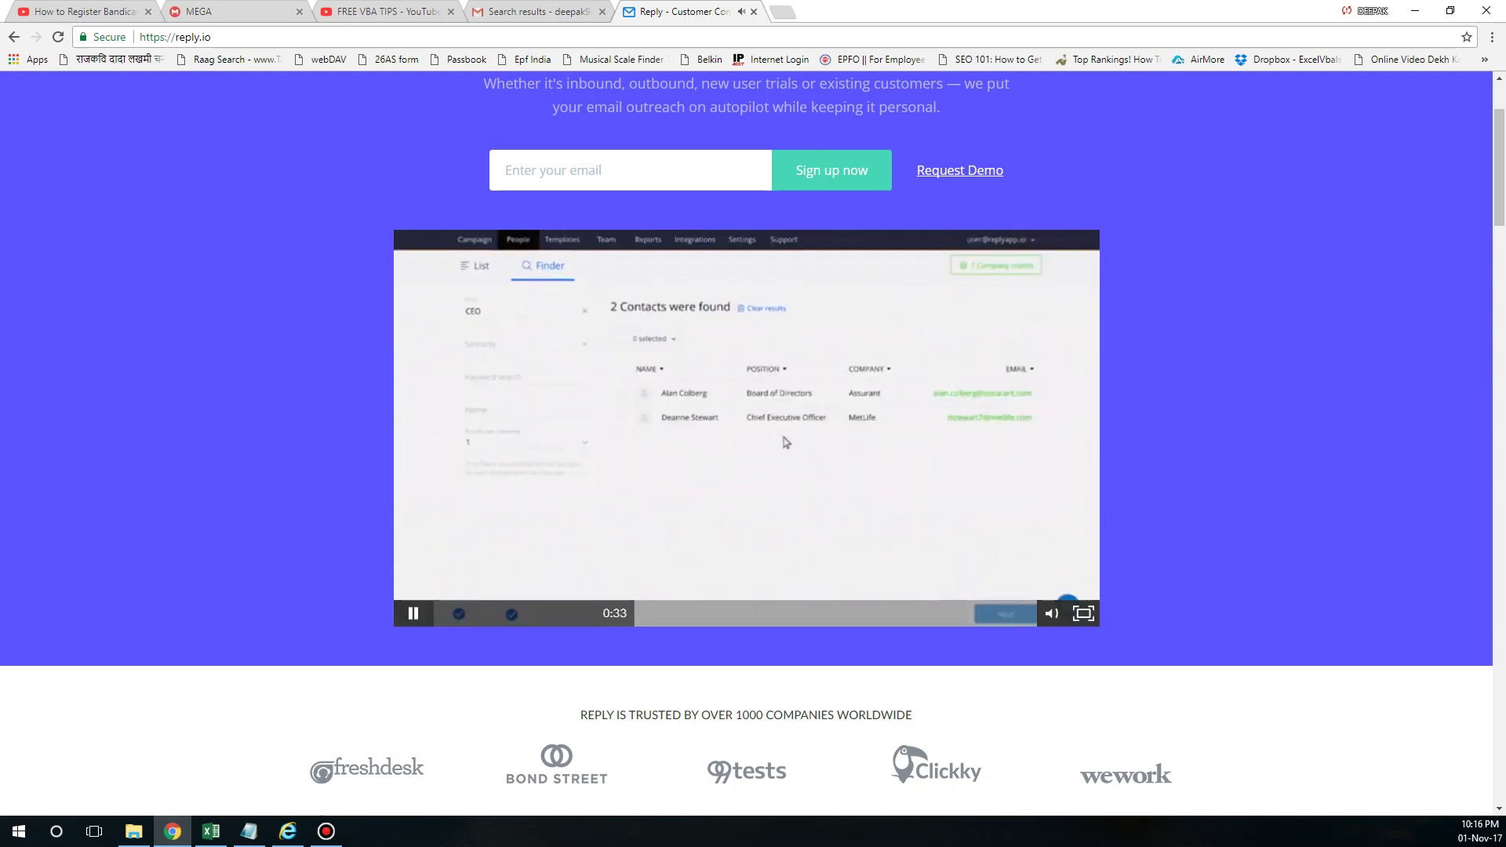
{"action": "scroll", "coordinate": [753, 432], "scroll_direction": "down", "scroll_amount": 2}
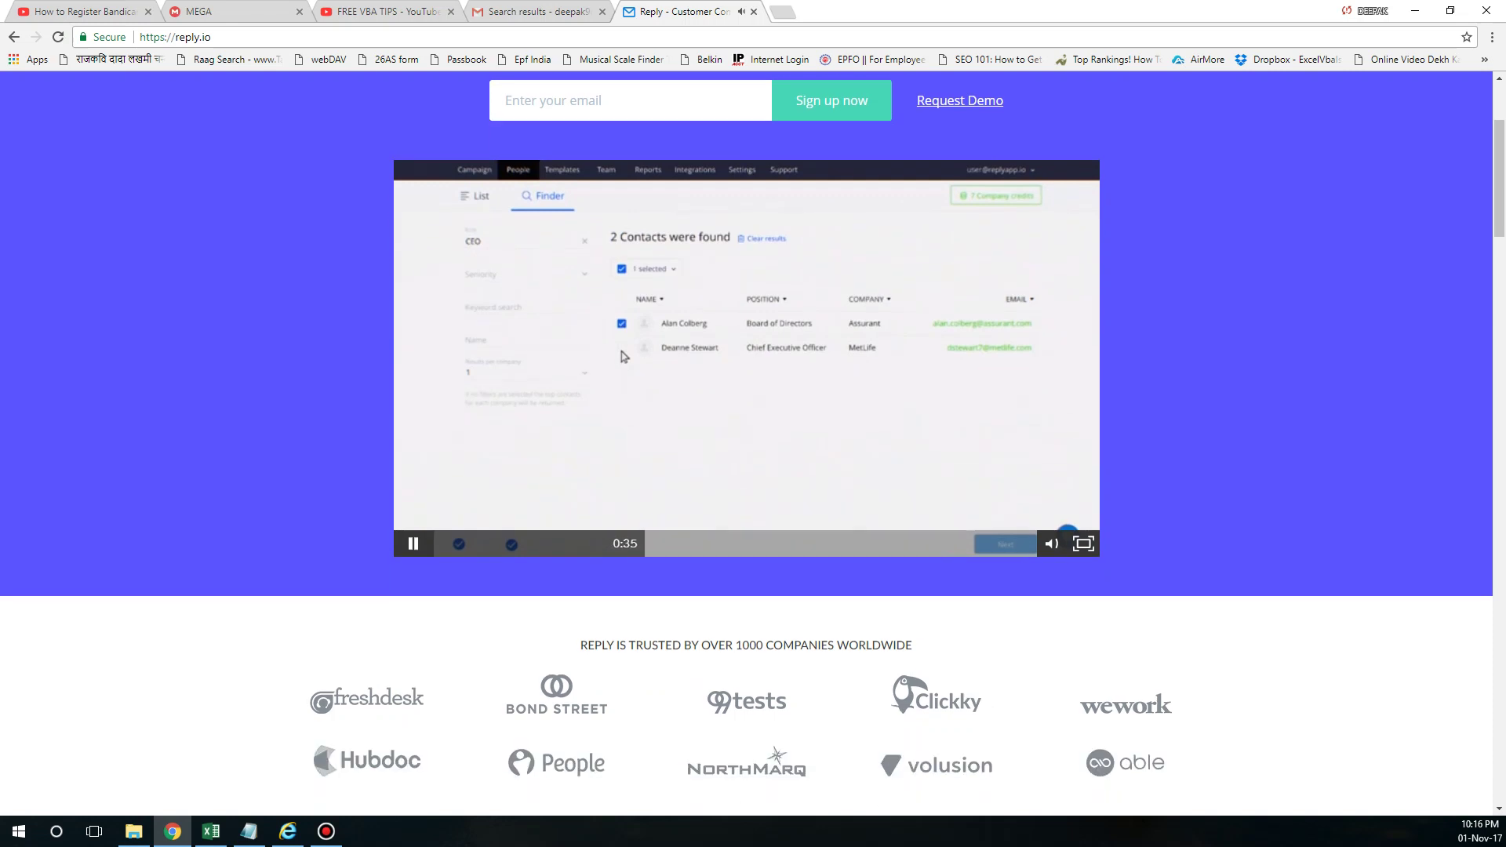
{"action": "scroll", "coordinate": [753, 439], "scroll_direction": "up", "scroll_amount": 4}
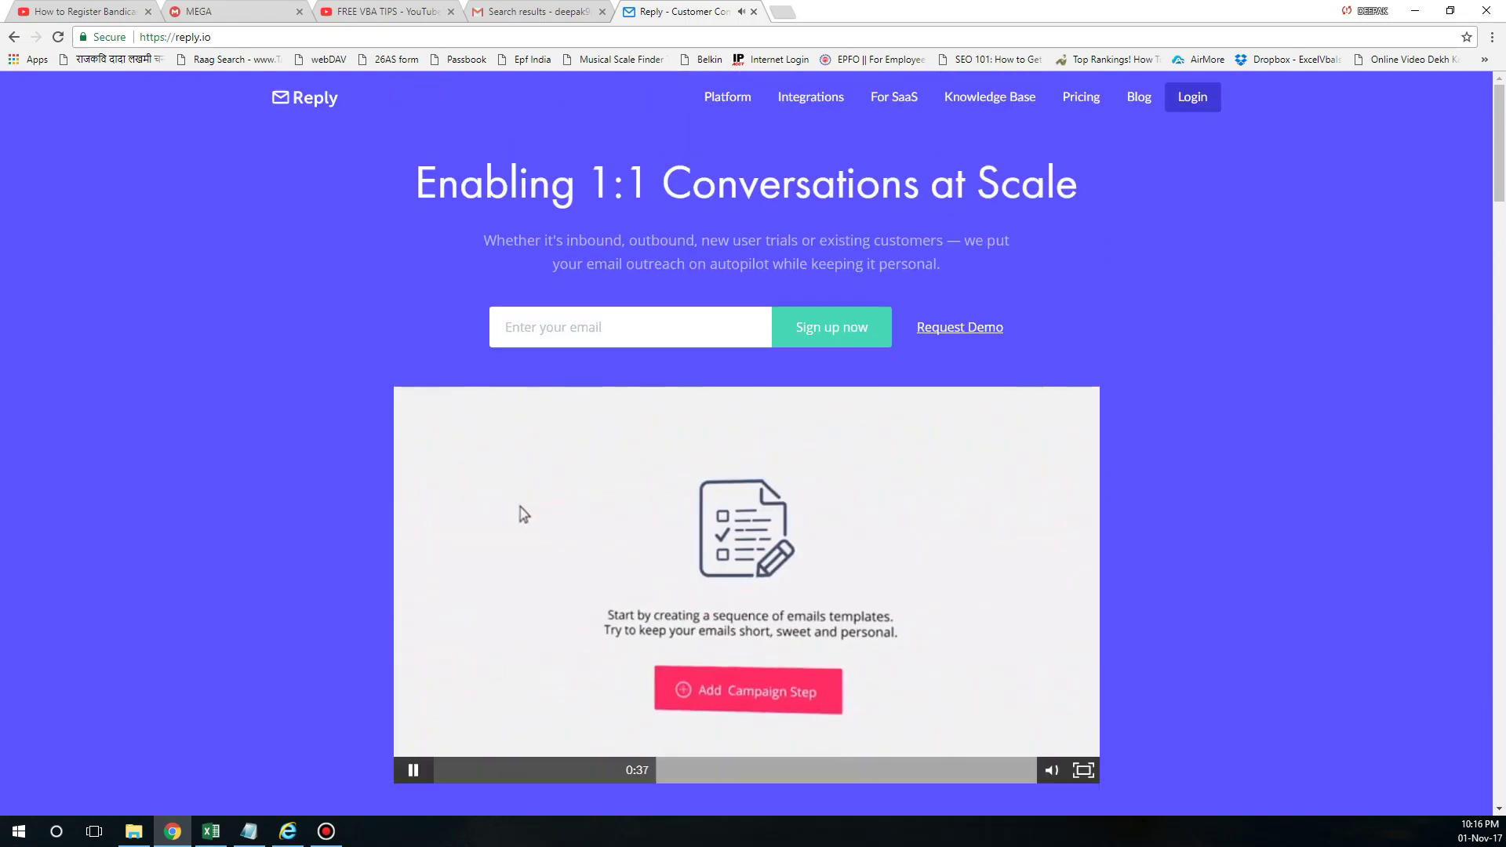
{"action": "left_click", "coordinate": [691, 609]}
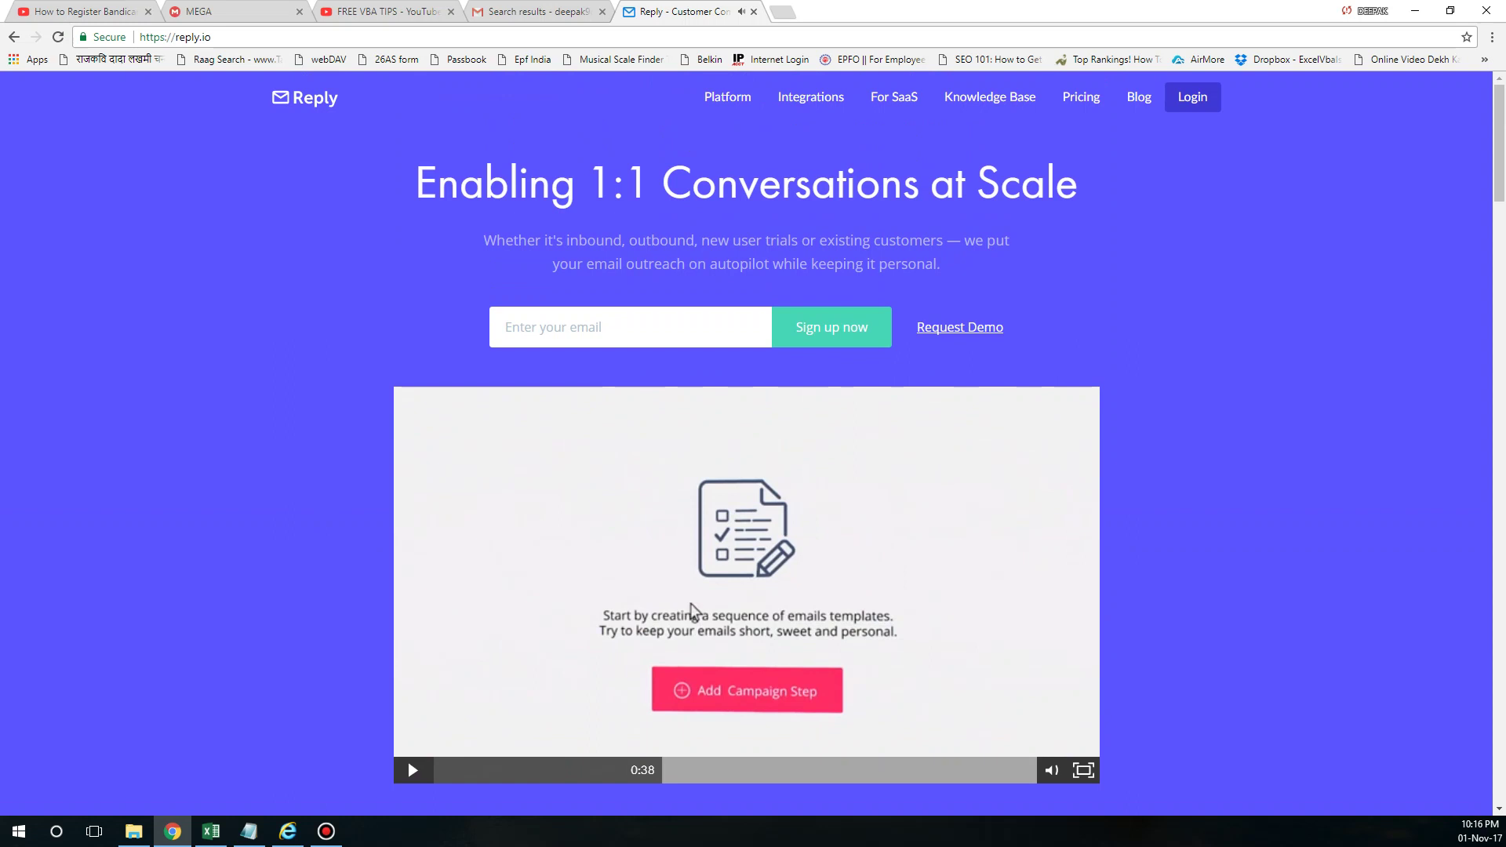
{"action": "key", "text": "ctrl+shift+Tab"}
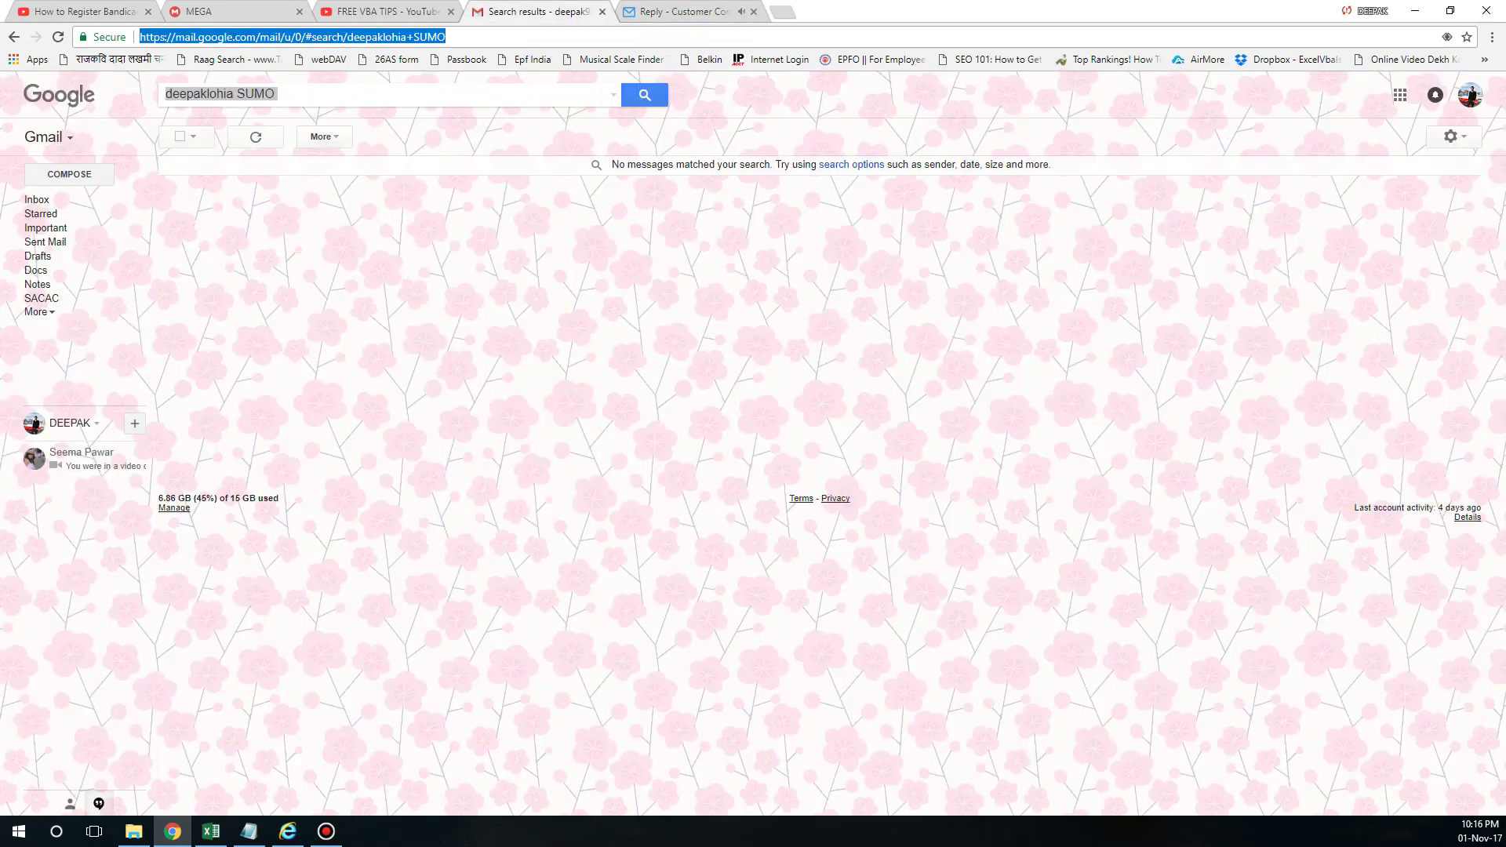
{"action": "left_click", "coordinate": [1415, 11]}
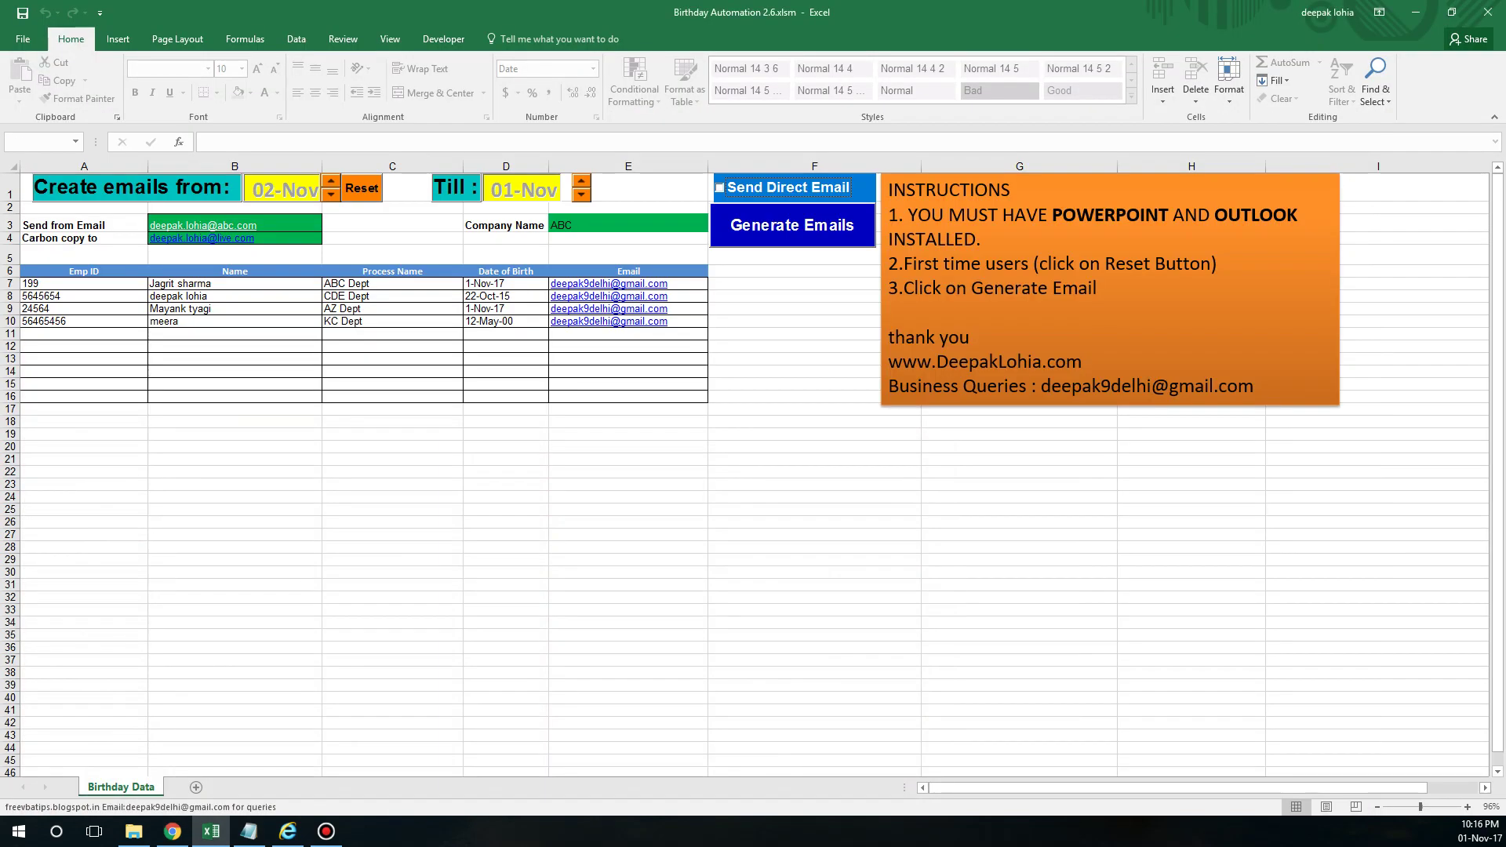